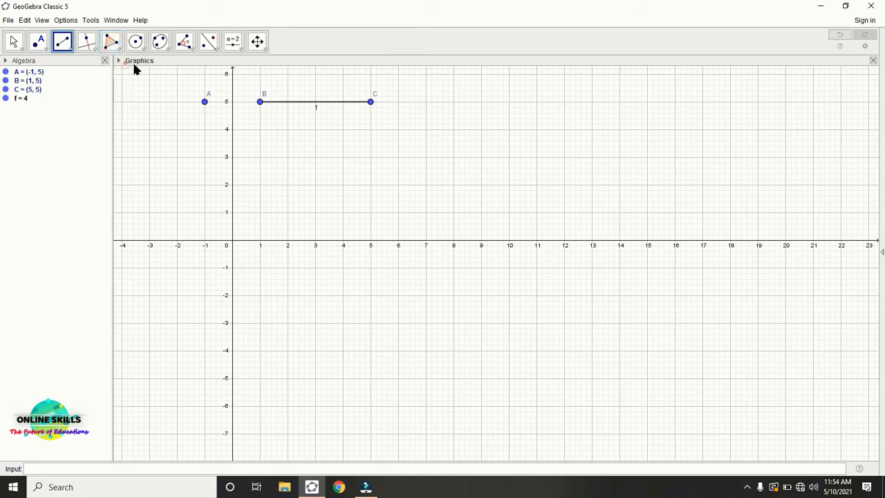
Draw a quadrilateral polygon with vertices at about (7.72, 4.5), (15.88, 3.38), (14.08, -0.16) and (11.44, -2.24)
click(446, 115)
click(672, 147)
click(622, 244)
click(548, 298)
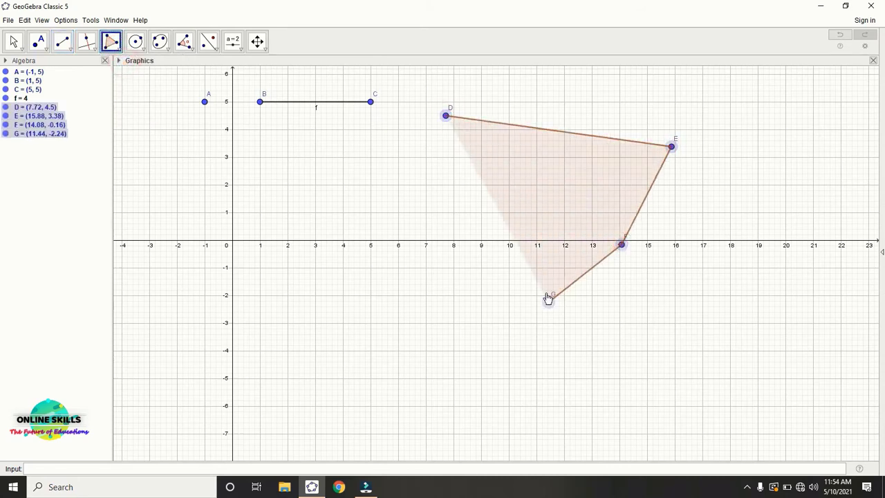
click(446, 115)
Draw a circle with its center at about (2.46, -2.12) passing through about (4.36, -3.46)
click(142, 50)
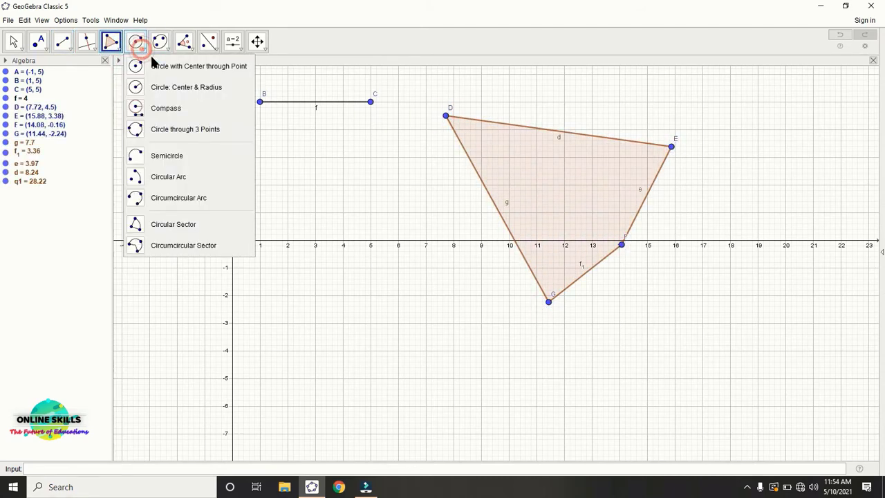
click(153, 65)
click(300, 298)
click(353, 336)
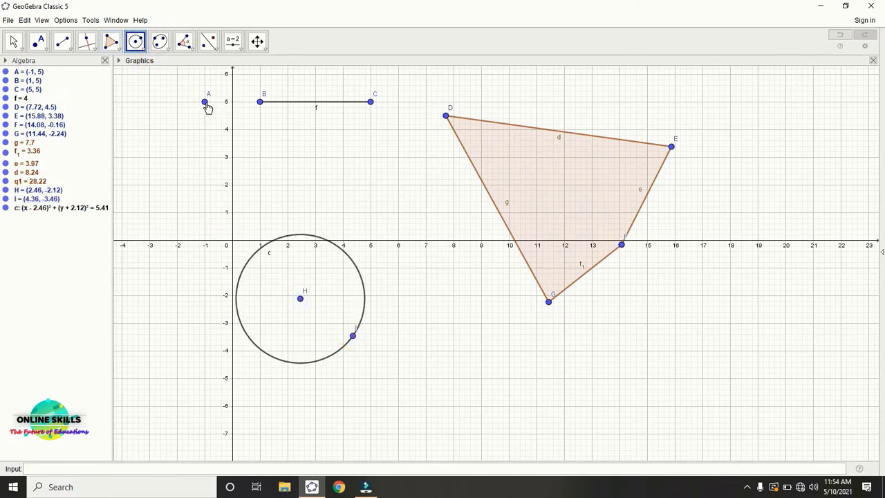
Open the object properties of point A and review its basic, style and algebra settings without changing anything
click(14, 41)
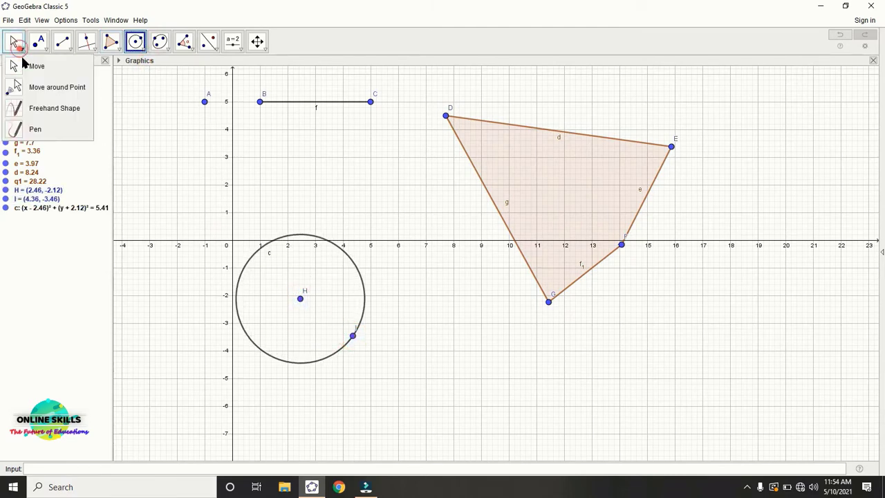
click(27, 65)
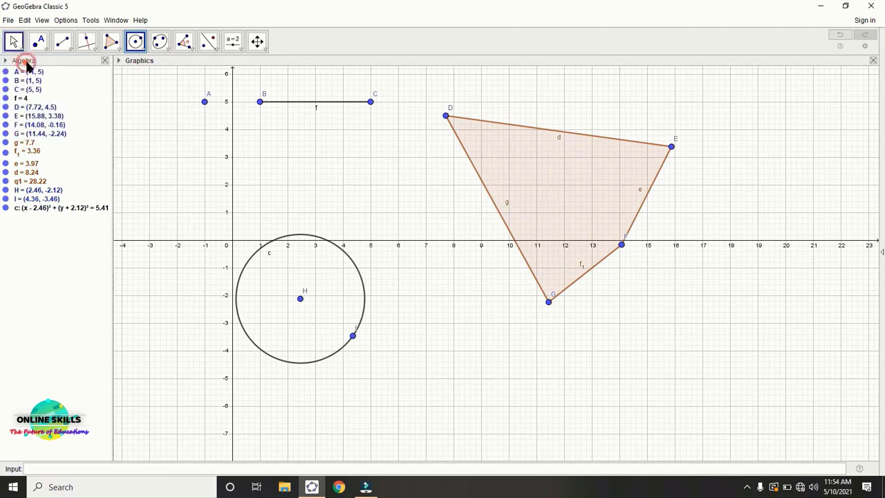
click(205, 103)
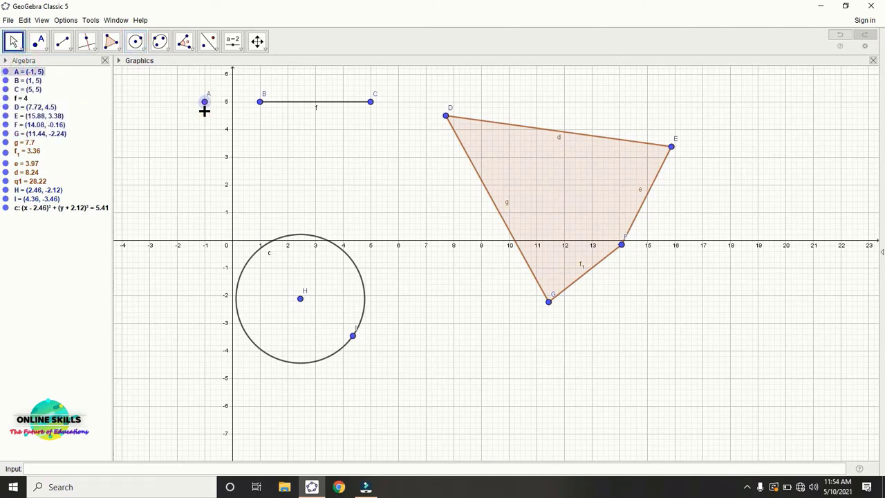
right_click(206, 104)
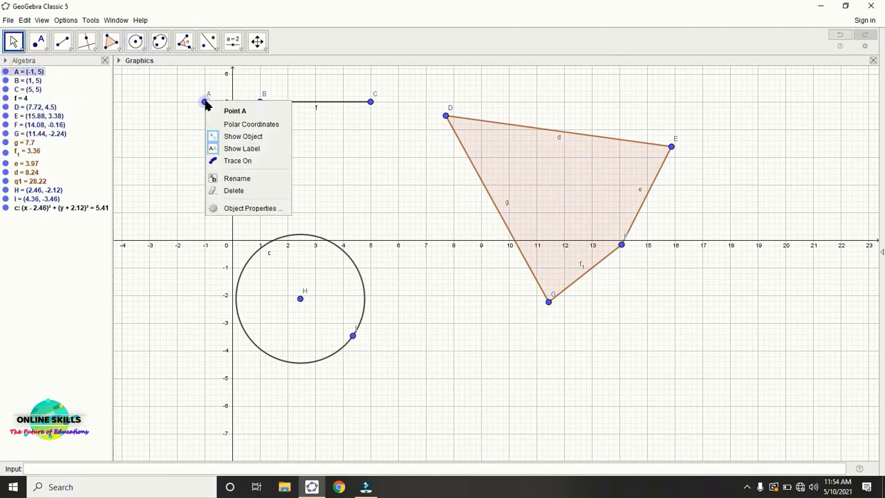
click(275, 209)
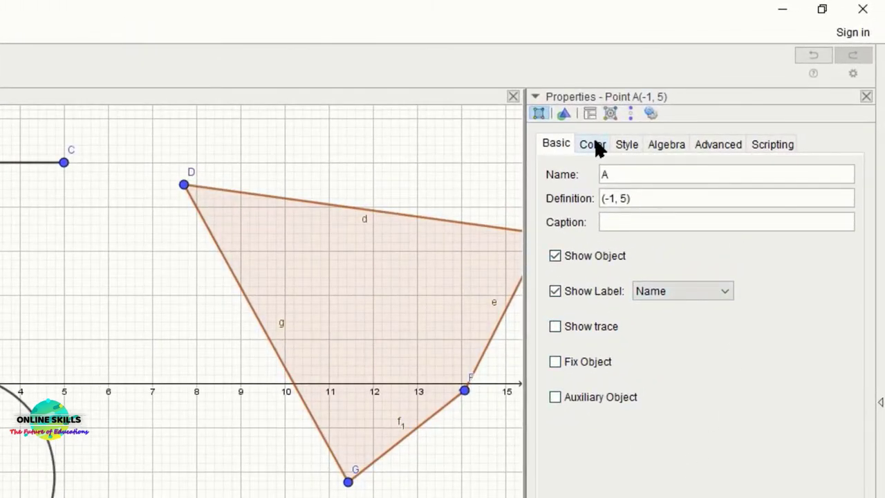
click(622, 145)
click(676, 145)
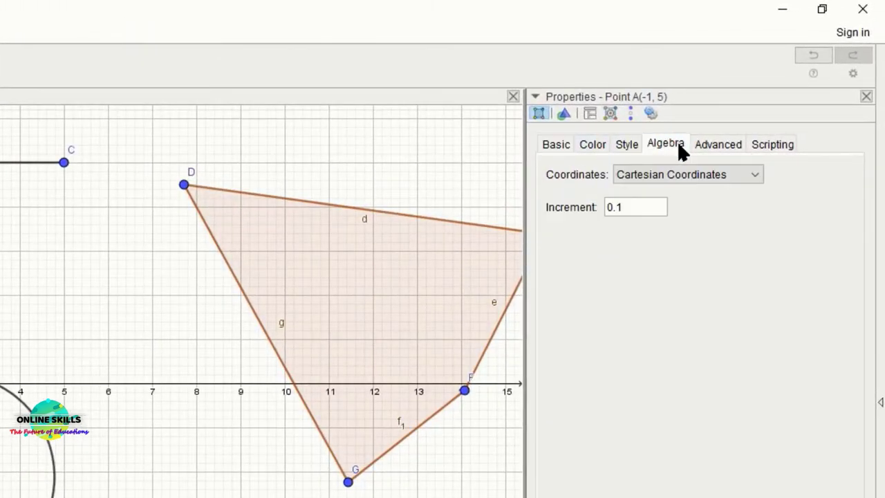
click(555, 146)
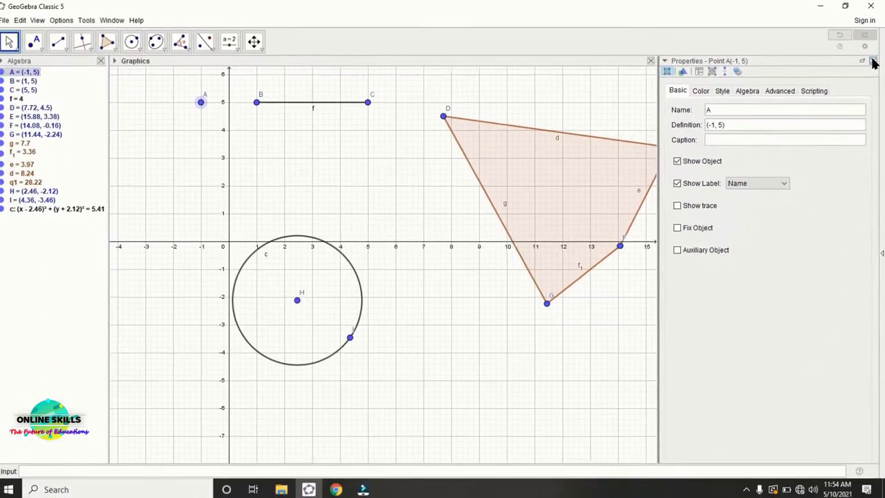
click(874, 61)
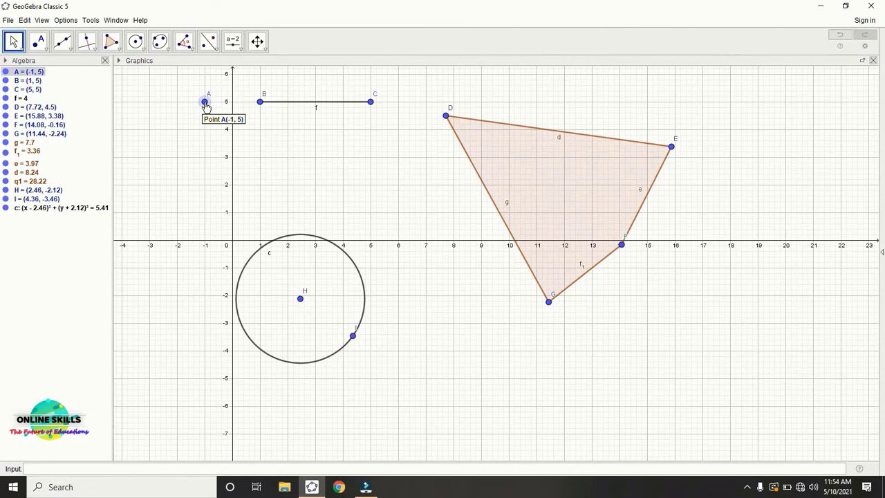
Move point A to (-2, 5) and reposition the segment to run from (0, 5) to (6, 5)
drag(206, 104, 179, 106)
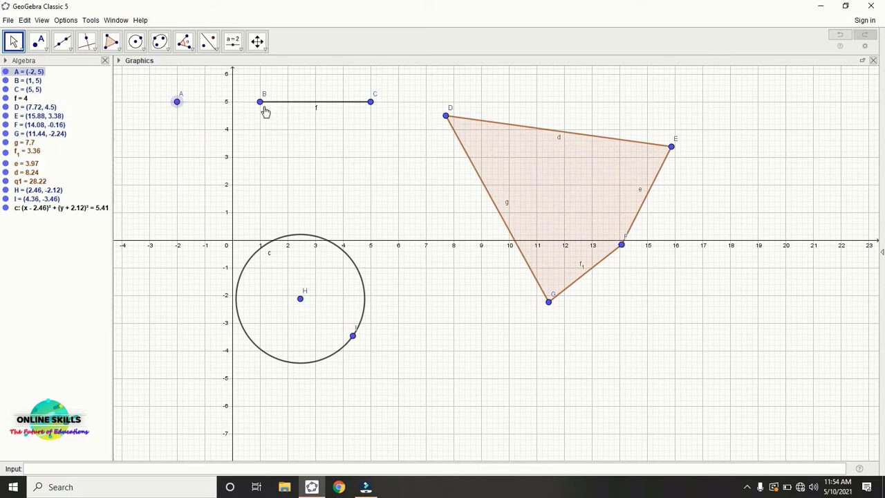
drag(261, 103, 232, 102)
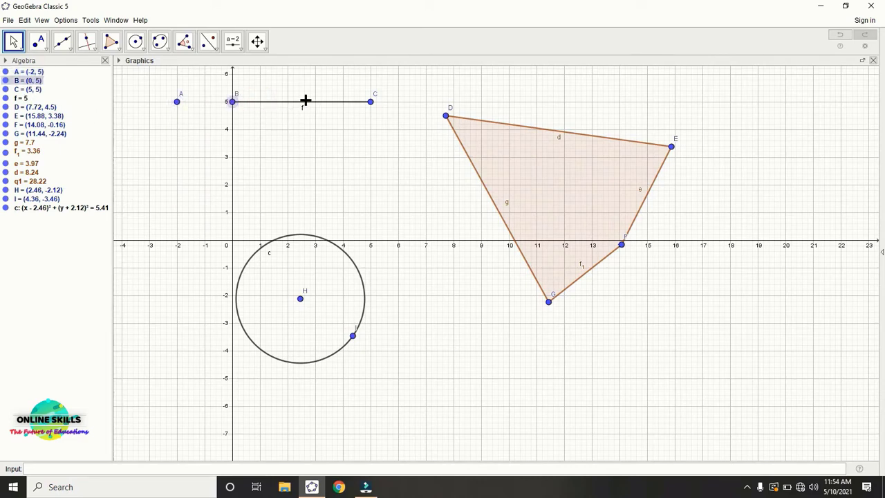
drag(371, 104, 393, 129)
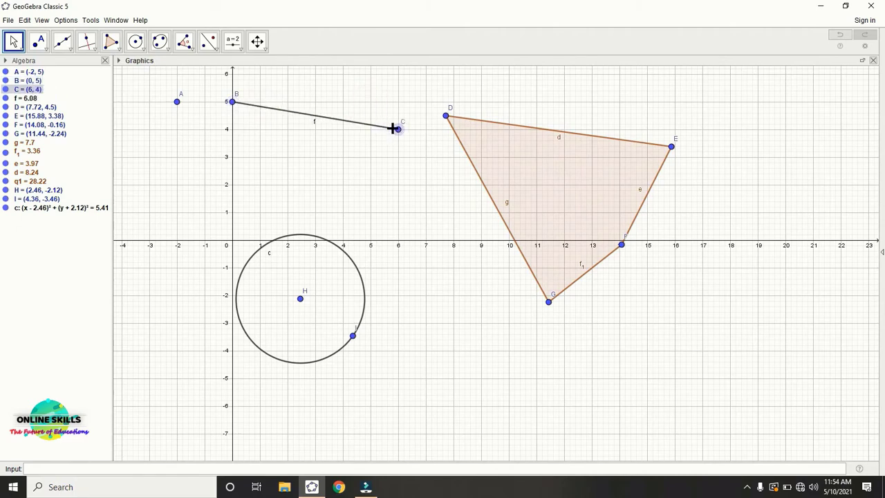
drag(232, 103, 234, 134)
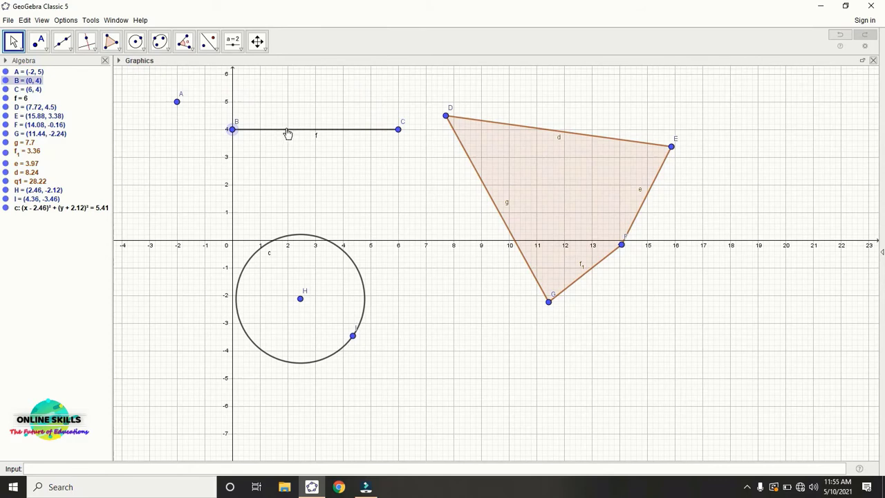
drag(288, 133, 288, 102)
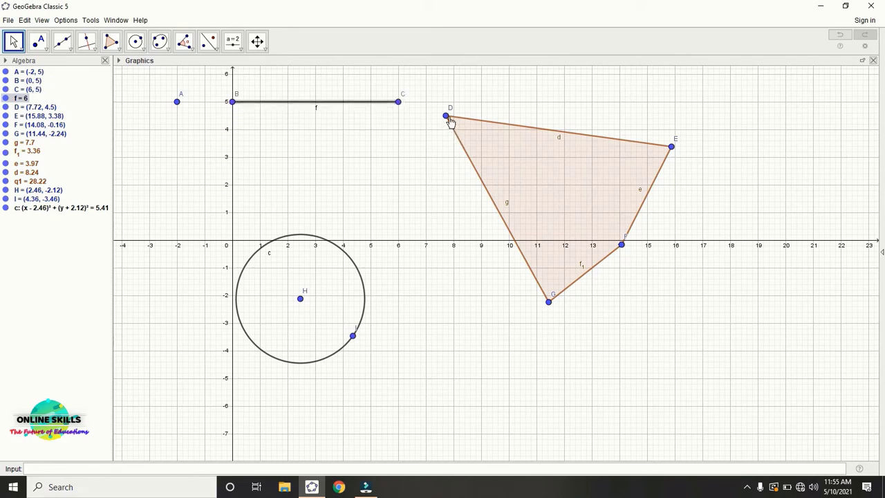
Reshape the quadrilateral by moving D to (8, 5), E to (15, 5), F to about (14.98, 3.14) and G to (8, 3)
drag(448, 118, 454, 103)
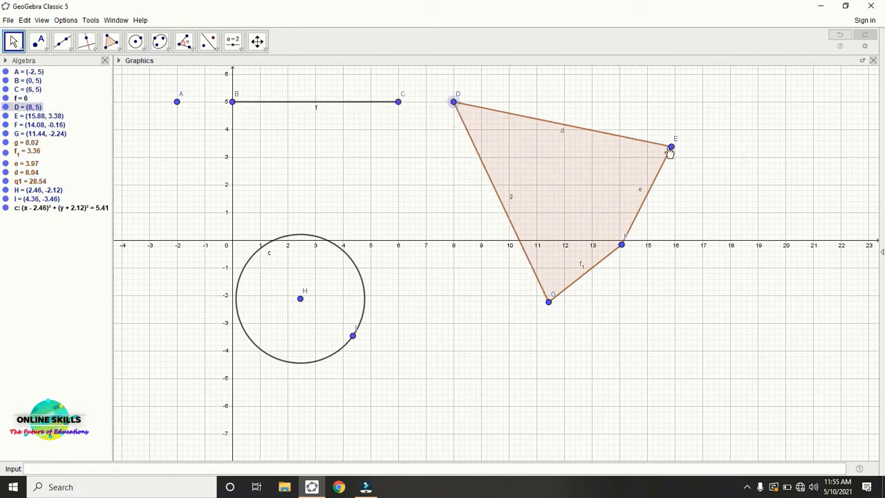
drag(670, 152, 648, 108)
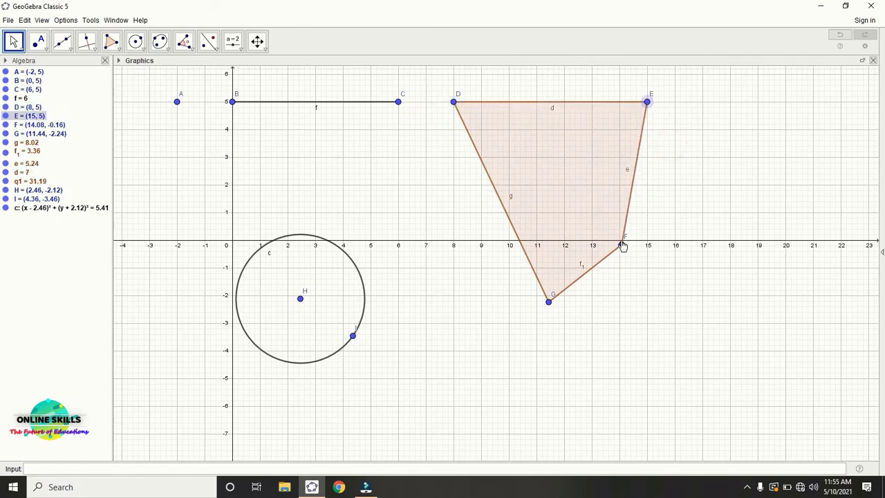
drag(623, 246, 647, 153)
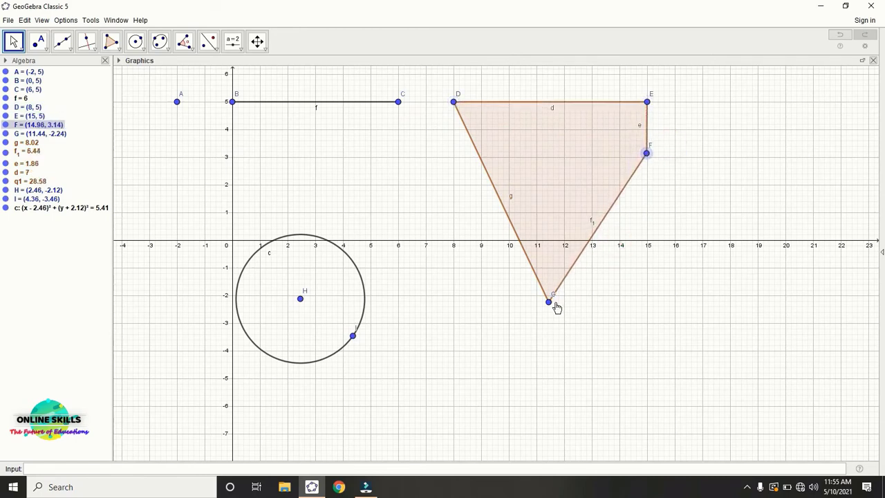
drag(551, 303, 454, 157)
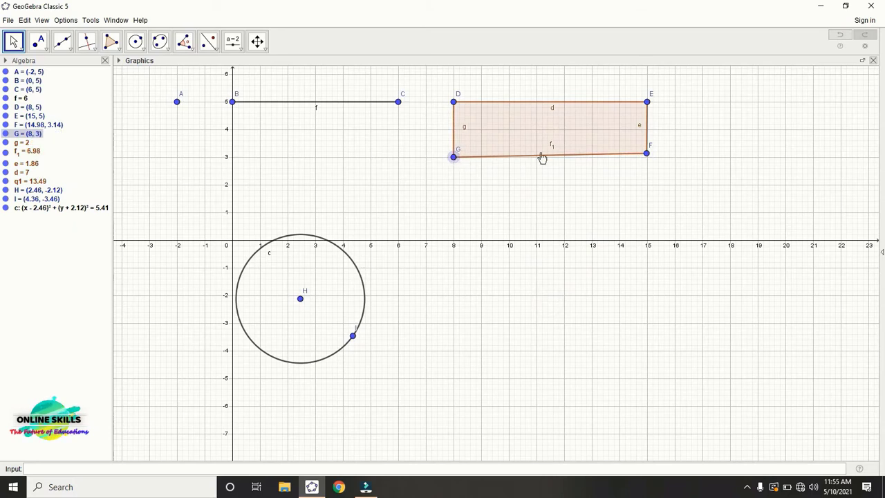
Turn the quadrilateral into a triangle by moving F to (10, 3) and both E and D to (10, 5)
drag(648, 154, 509, 158)
drag(646, 102, 509, 106)
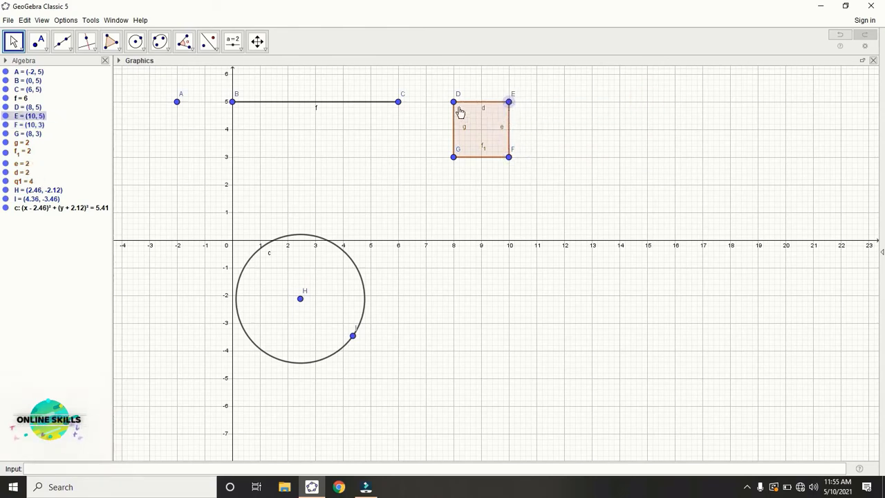
drag(455, 106, 511, 106)
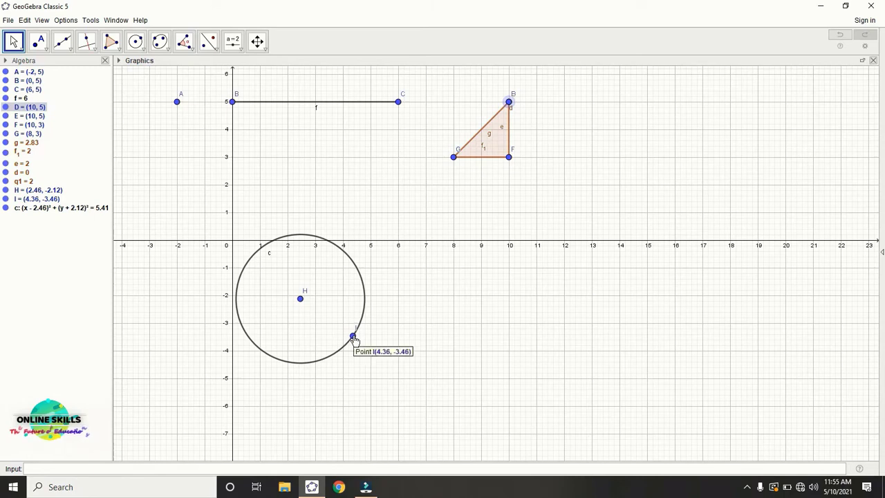
Resize the circle by moving I to about (6.36, -2.2) and H to (4, -2), and shift the whole circle to center about (2.86, -1.88)
drag(354, 338, 409, 301)
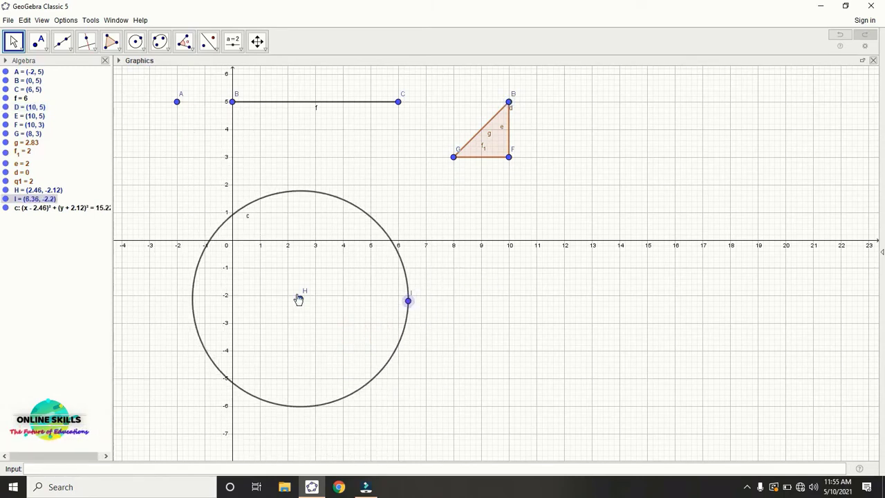
drag(302, 300, 348, 304)
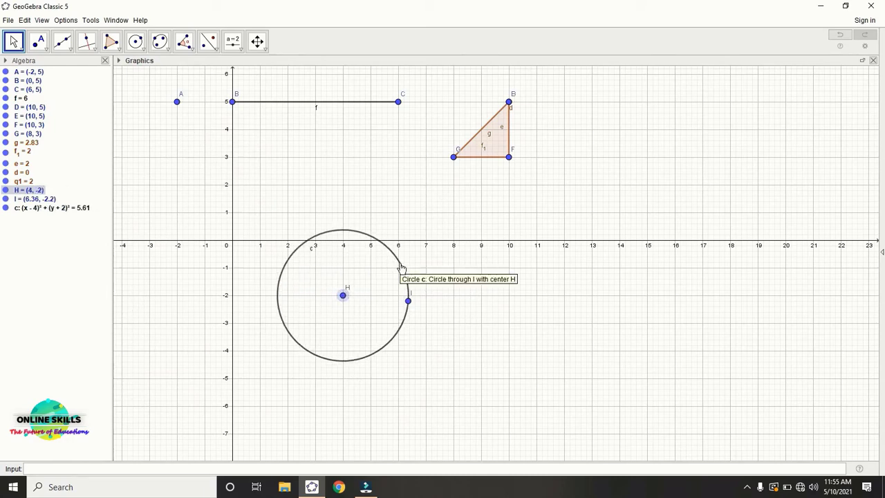
drag(401, 268, 375, 270)
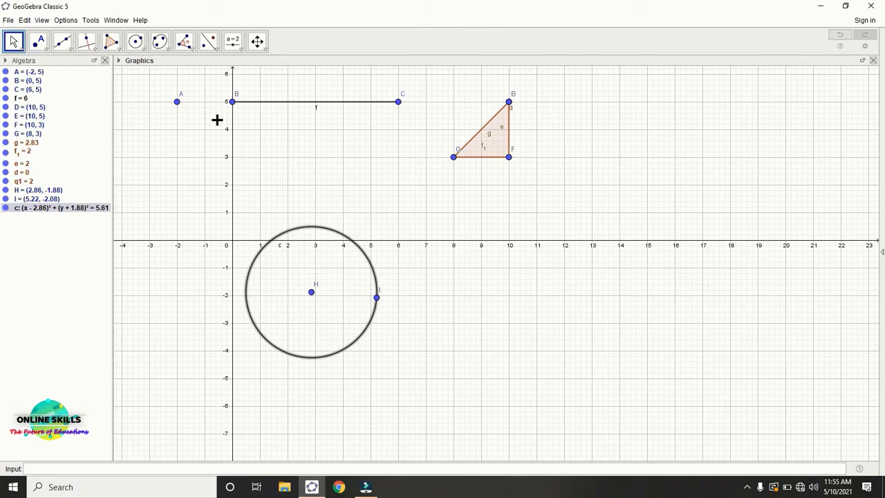
Select point A, the segment, the triangle and the circle together and move them as one group down and to the left
click(20, 55)
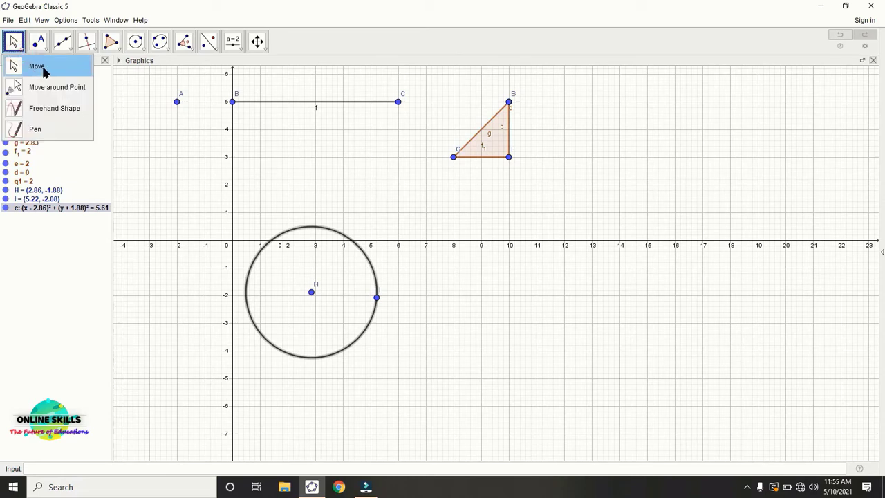
click(44, 70)
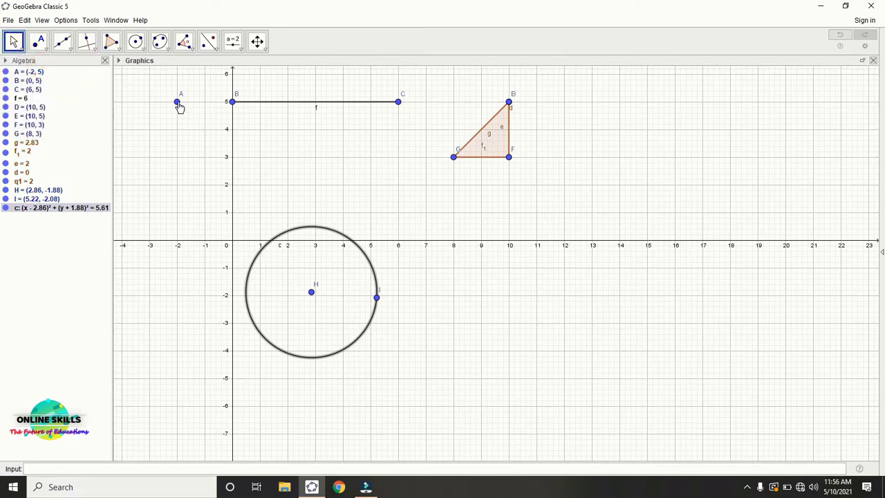
click(177, 102)
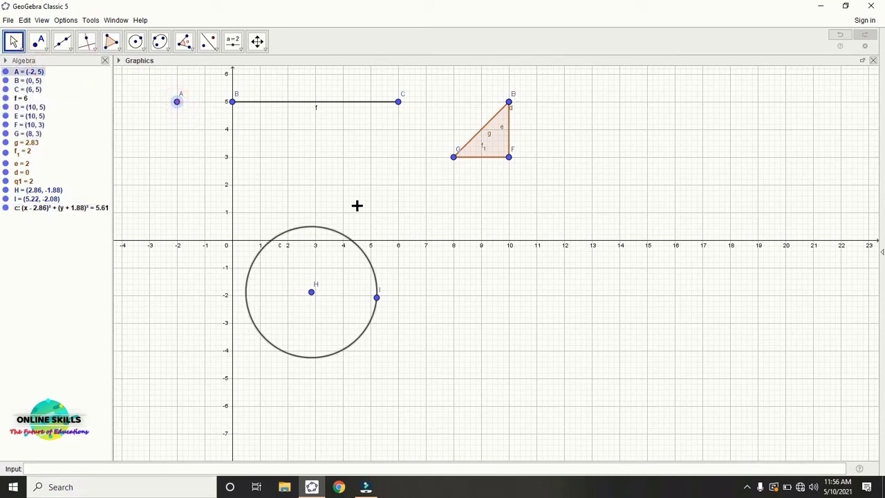
click(337, 102)
click(495, 145)
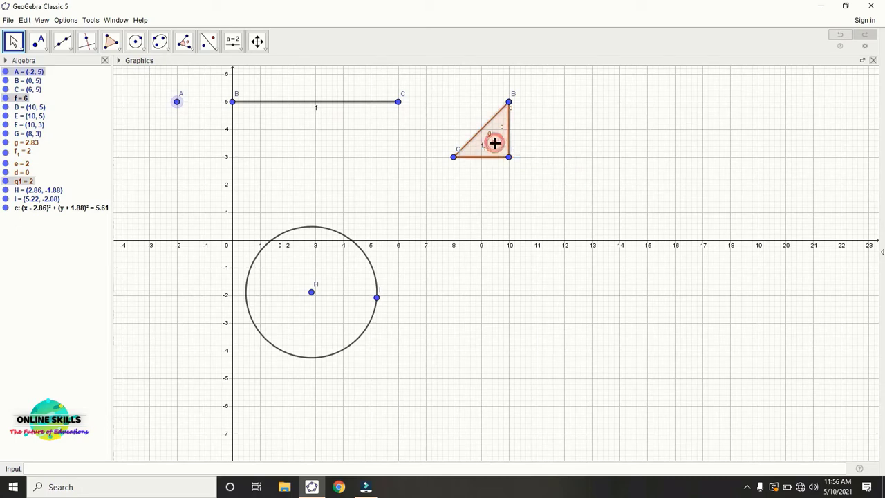
click(373, 270)
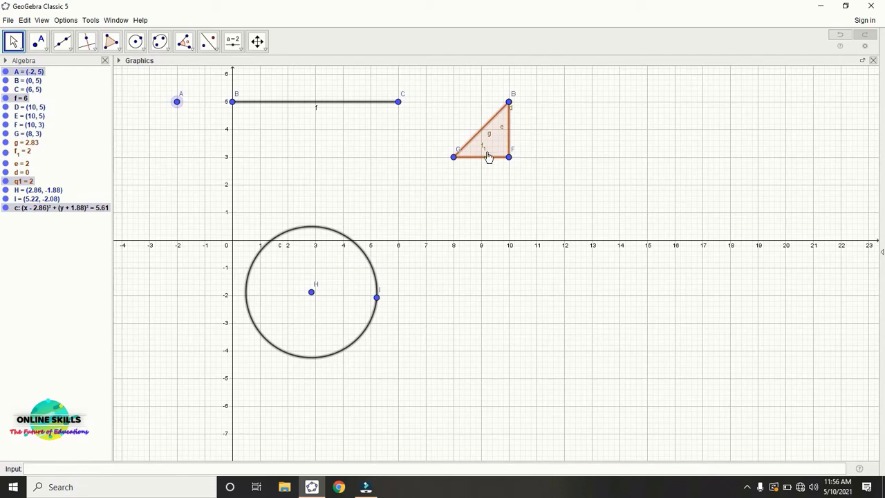
drag(489, 150, 454, 170)
Activate the Move around Point tool, switch to the Point tool and place a point at about (2.76, 4)
click(25, 75)
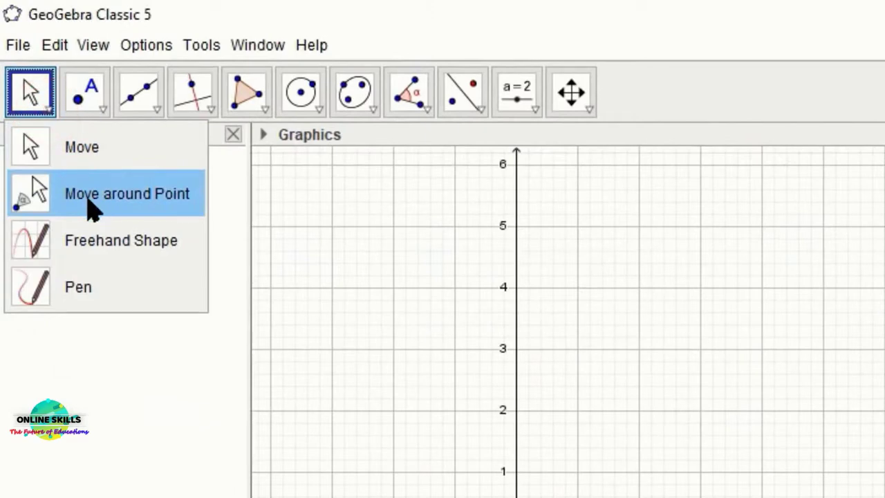
click(104, 199)
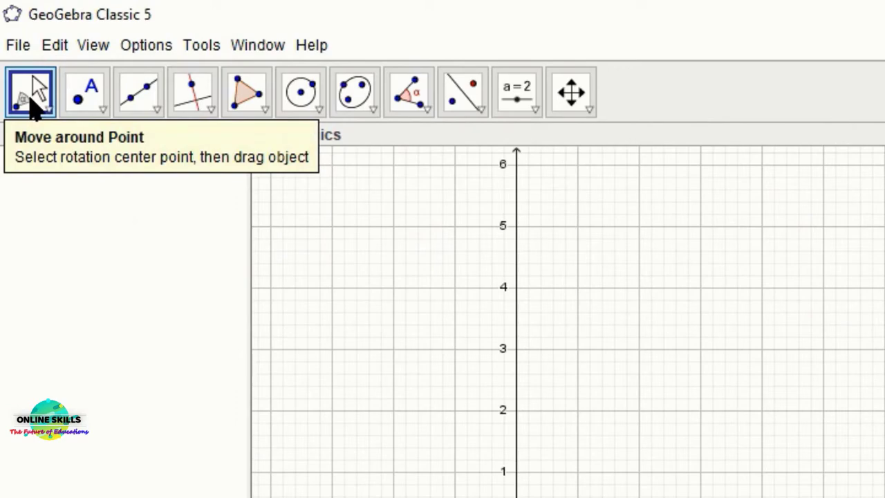
click(102, 110)
click(99, 139)
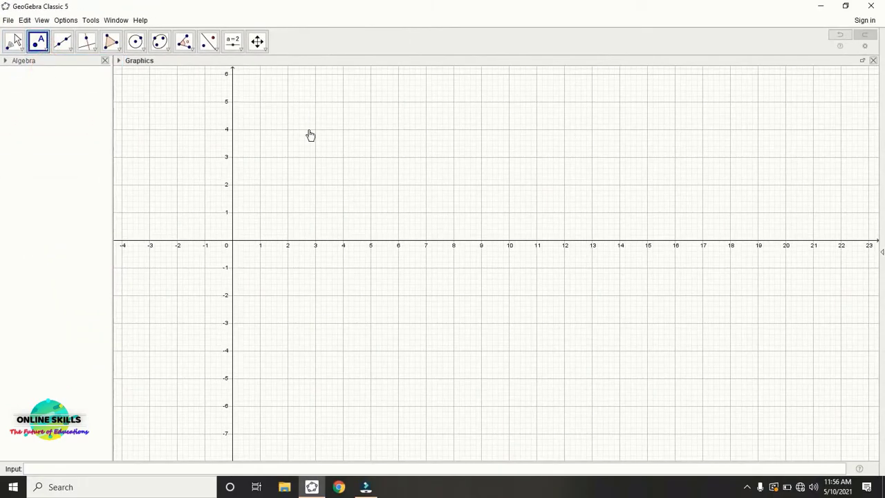
click(308, 129)
Move the new point A to (3, 1) with the Move tool
click(14, 41)
click(28, 65)
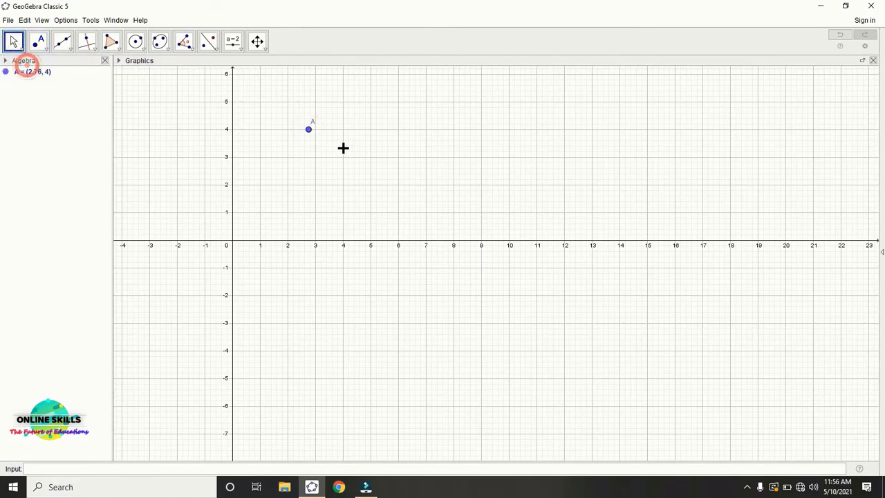
drag(310, 130, 314, 212)
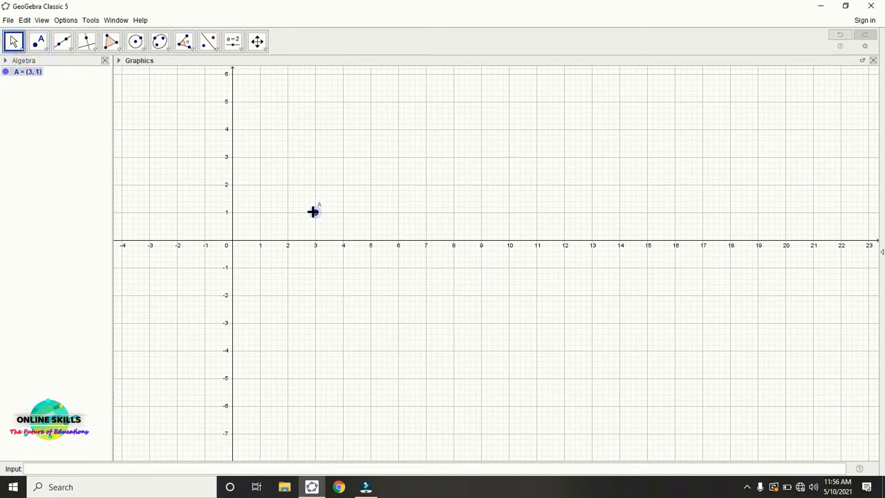
Draw a segment from about (5.28, 2.42) to (7.04, 0.32) with the Segment tool
click(62, 43)
click(79, 87)
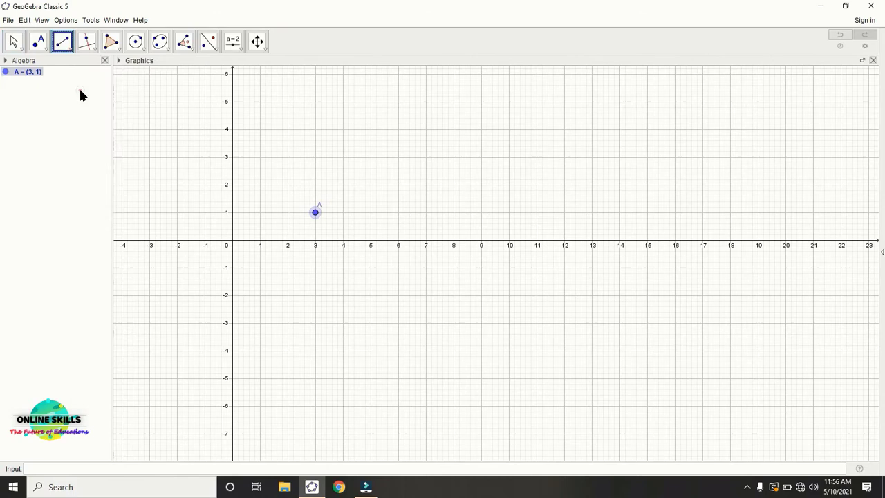
click(378, 172)
click(427, 231)
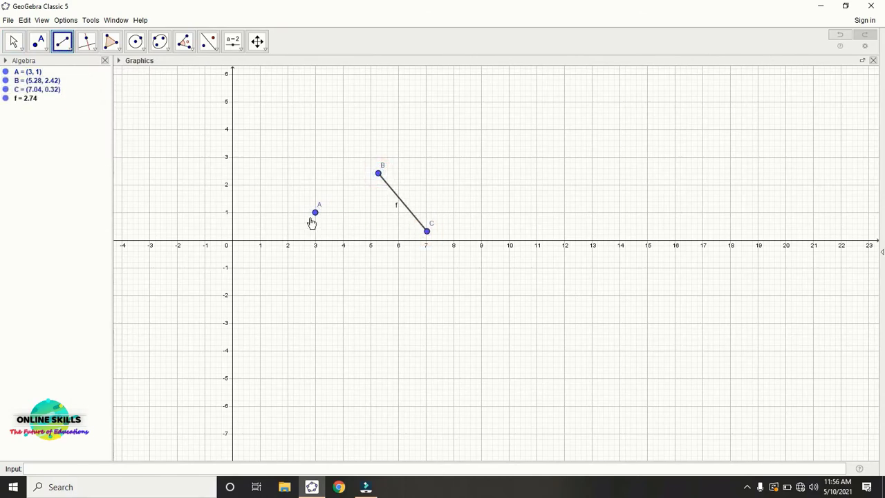
Rotate the segment around point A with the Move around Point tool, bringing B to about (0.8, -0.54) and C to (-1.07, 1.45)
click(14, 42)
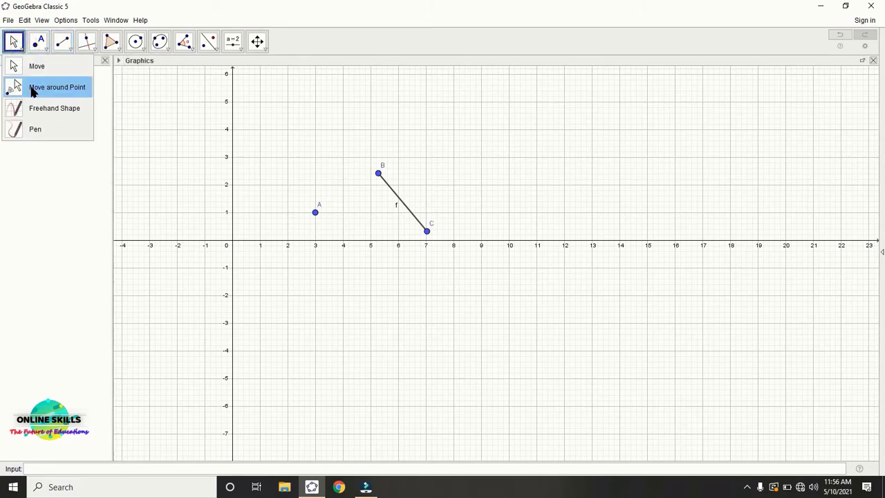
click(33, 90)
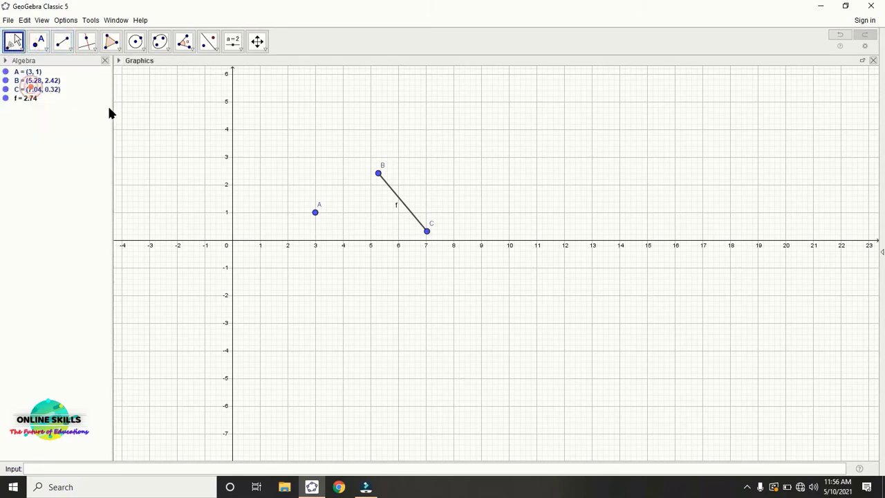
click(316, 215)
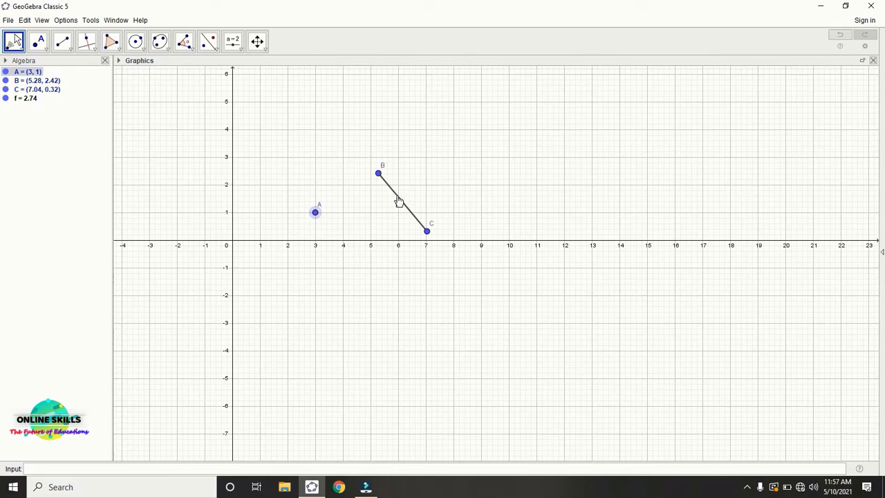
click(399, 202)
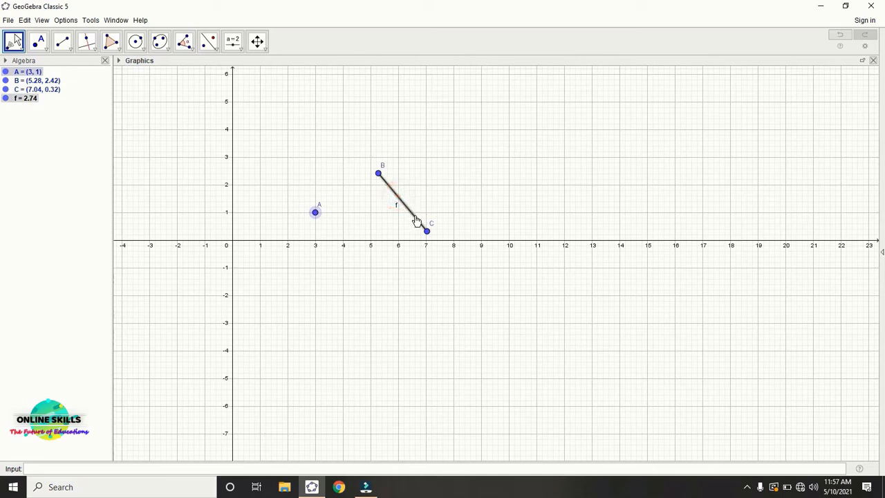
drag(416, 220, 257, 220)
Draw a triangle with vertices at about (5.4, 3.24), (7.3, 0.72) and (9.16, 2.58) using the Polygon tool
click(116, 52)
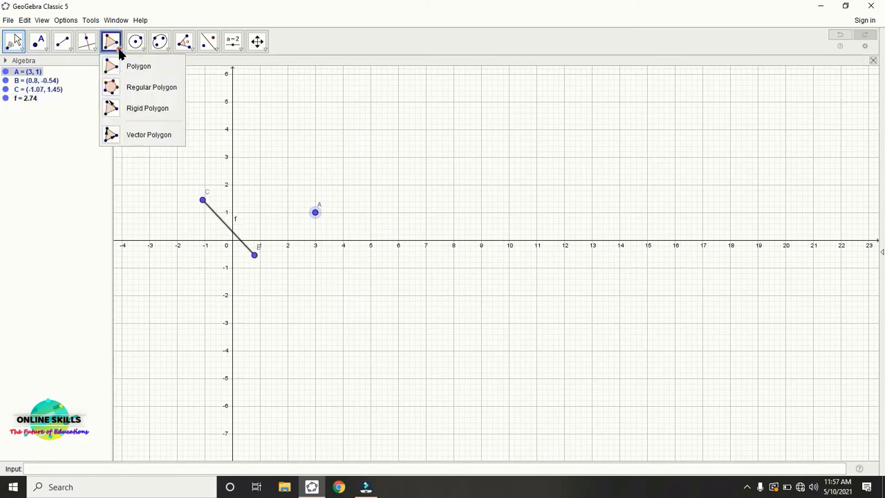
click(127, 66)
click(382, 151)
click(434, 219)
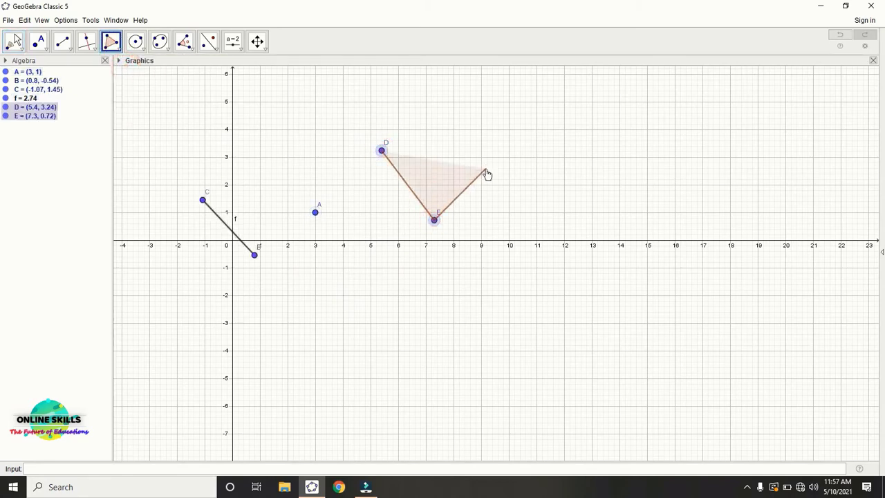
click(485, 169)
click(382, 151)
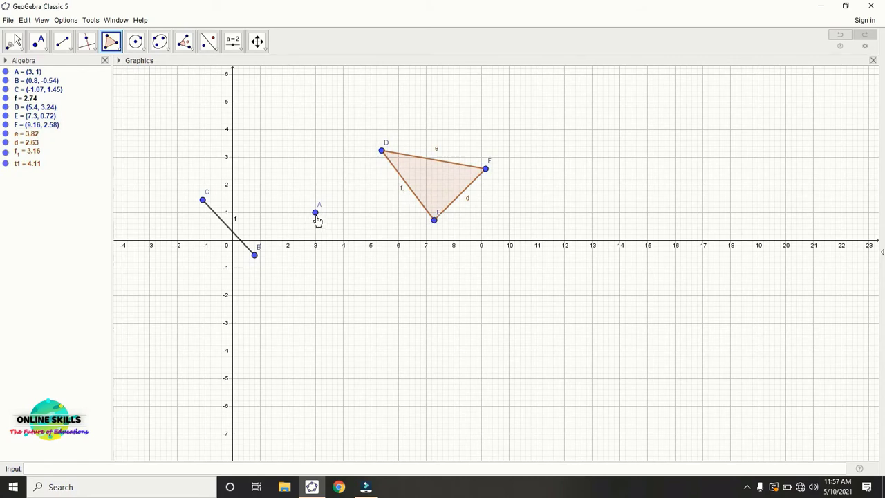
Rotate the triangle around point A with the Move around Point tool
click(15, 41)
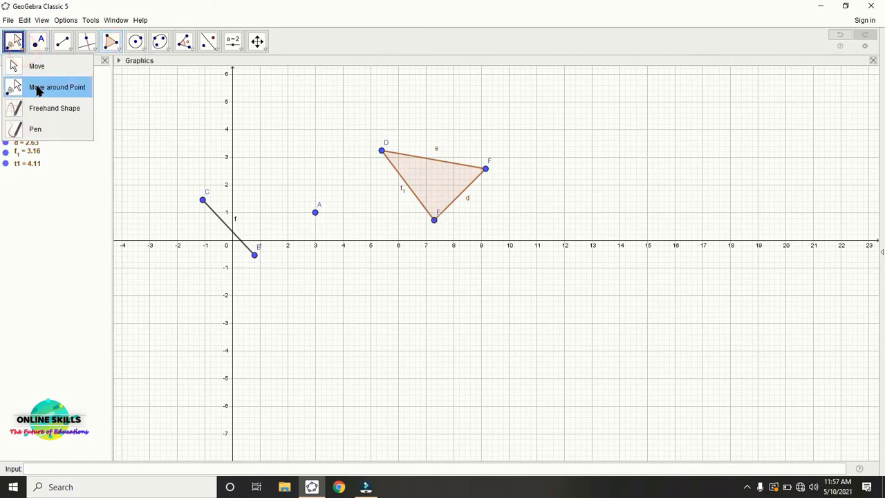
click(316, 214)
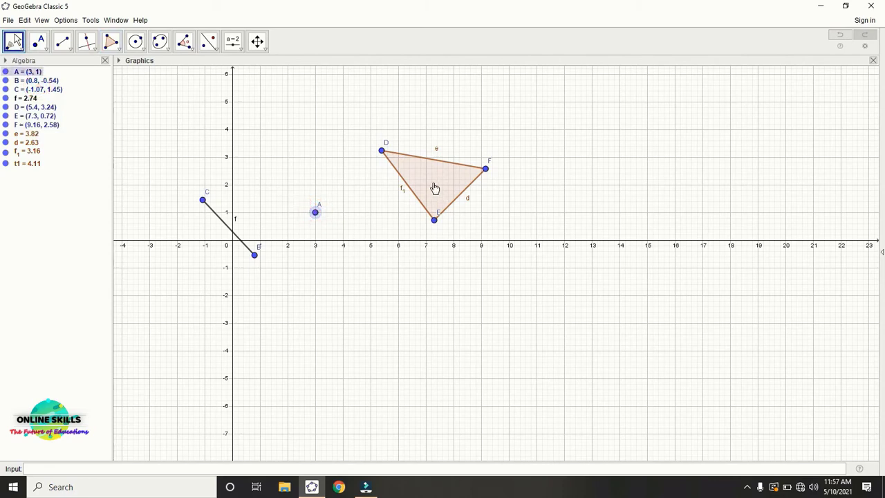
mouse_move(434, 192)
mouse_down()
mouse_move(429, 146)
mouse_move(275, 170)
mouse_move(241, 282)
mouse_move(427, 257)
mouse_move(302, 170)
mouse_move(290, 300)
mouse_move(482, 242)
mouse_move(489, 177)
mouse_move(233, 203)
mouse_move(233, 366)
mouse_move(467, 230)
mouse_move(298, 192)
mouse_move(249, 228)
mouse_up()
With the Freehand Shape tool, sketch a horizontal line from about (1.36, 5.22) to (6.8, 5.22) and two more shapes
click(20, 49)
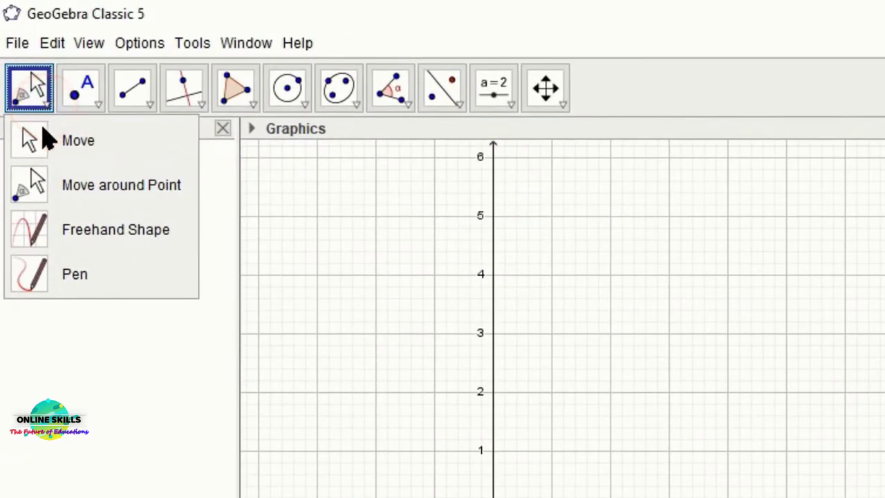
click(88, 231)
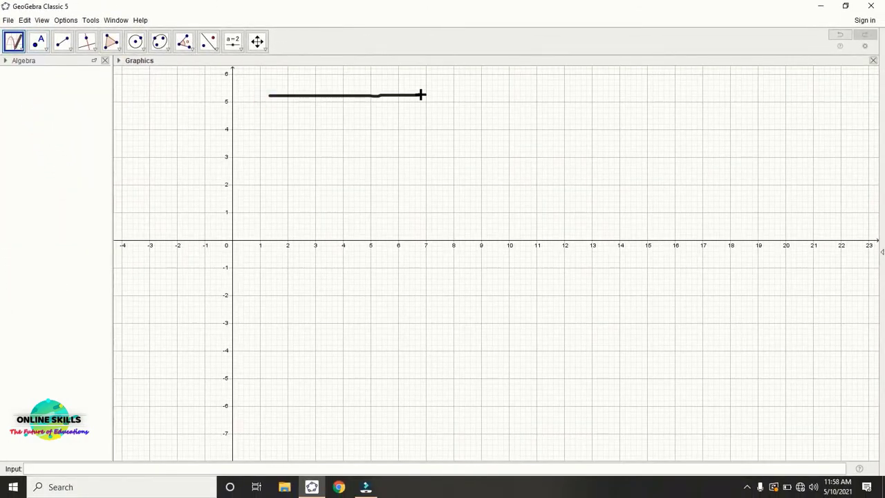
drag(421, 94, 420, 94)
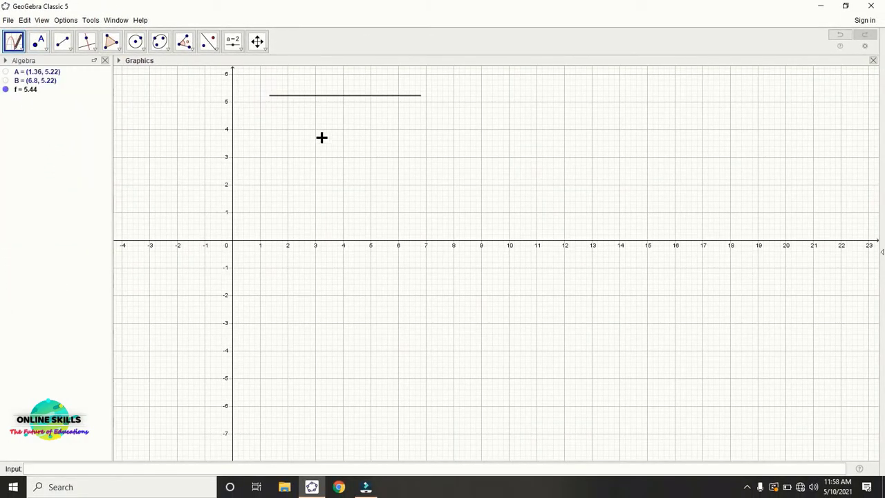
mouse_move(317, 135)
mouse_down()
mouse_move(370, 200)
mouse_move(320, 137)
mouse_up()
mouse_move(457, 113)
mouse_down()
mouse_move(565, 169)
mouse_move(491, 127)
mouse_move(458, 129)
mouse_up()
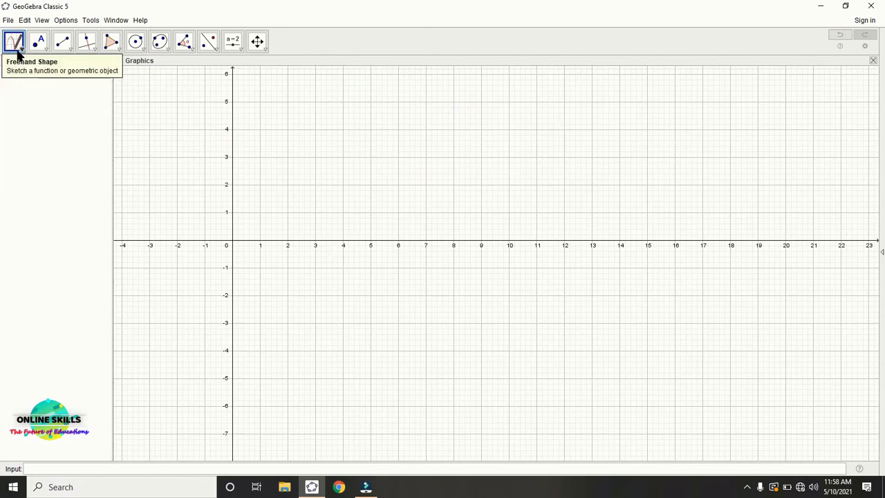
Draw two freehand strokes in the upper part of the first quadrant with the Pen tool
click(19, 52)
click(34, 130)
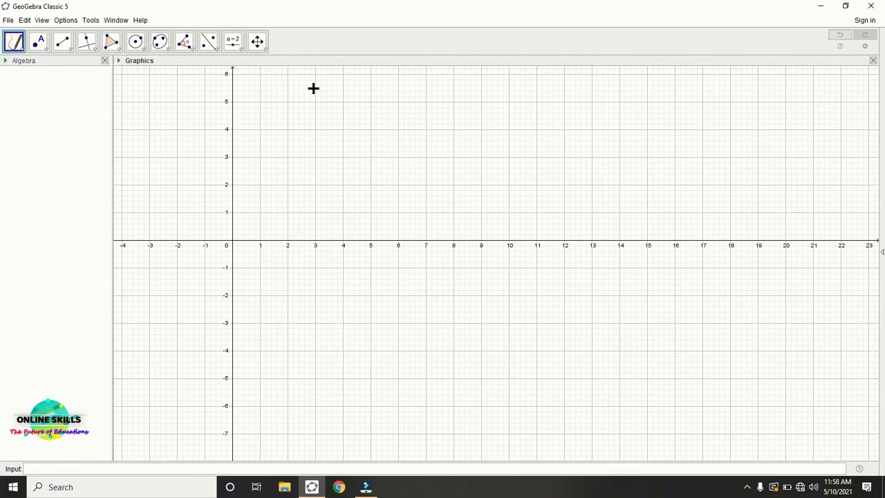
drag(313, 88, 312, 147)
mouse_move(328, 99)
mouse_down()
mouse_move(337, 126)
mouse_move(354, 112)
mouse_move(344, 118)
mouse_move(400, 109)
mouse_move(402, 101)
mouse_up()
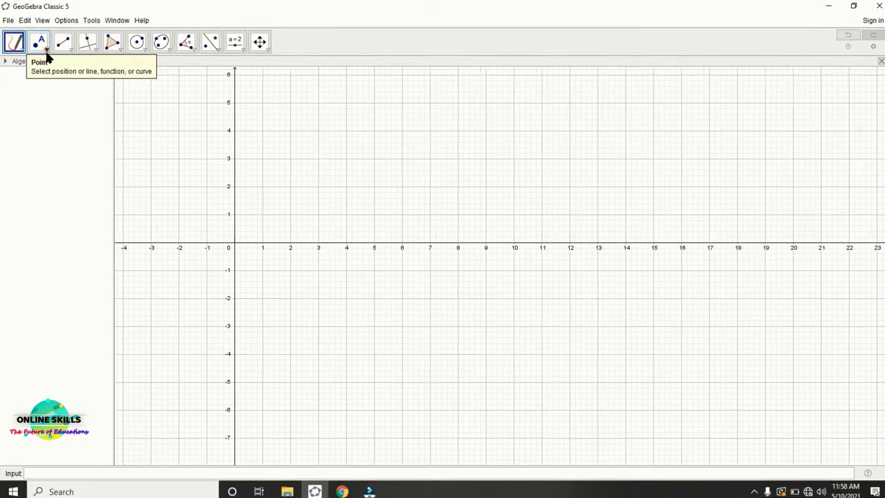
Activate the Point on Object tool, switch to the Segment tool and draw a segment from about (1.3, 5.02) to (7.38, 4.84)
click(38, 42)
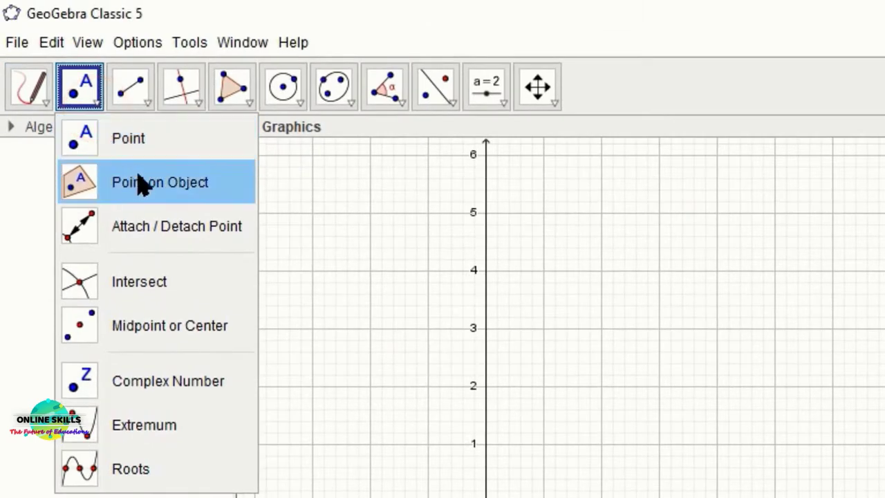
click(243, 187)
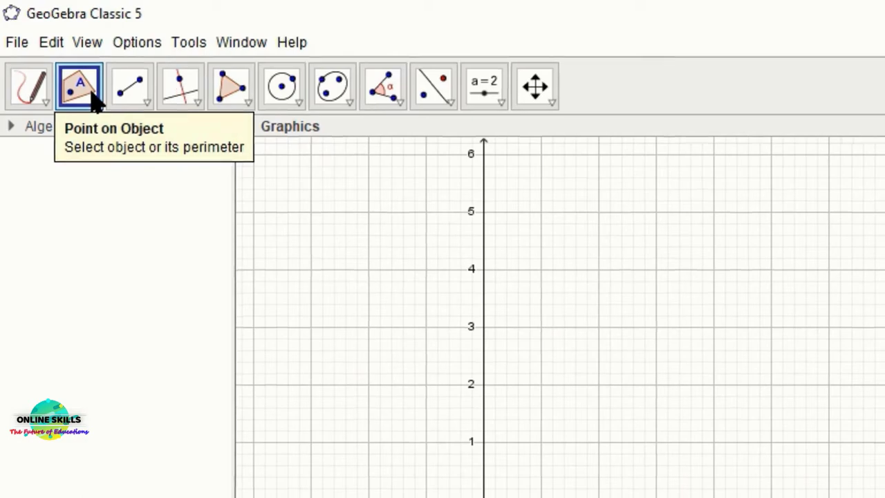
click(139, 96)
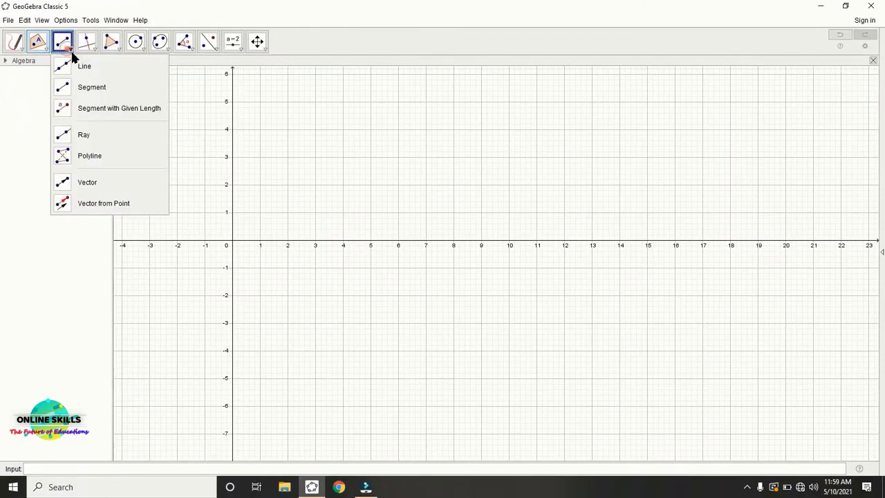
click(90, 87)
click(268, 101)
click(436, 106)
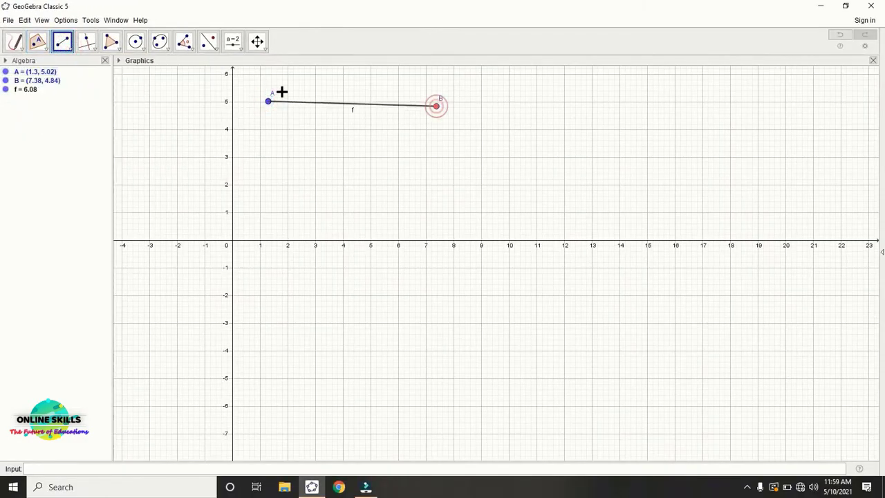
Draw a triangle with vertices at about (2.78, 2.44), (6.3, 0.14) and (3.32, -2.44) below the segment
click(111, 45)
click(130, 69)
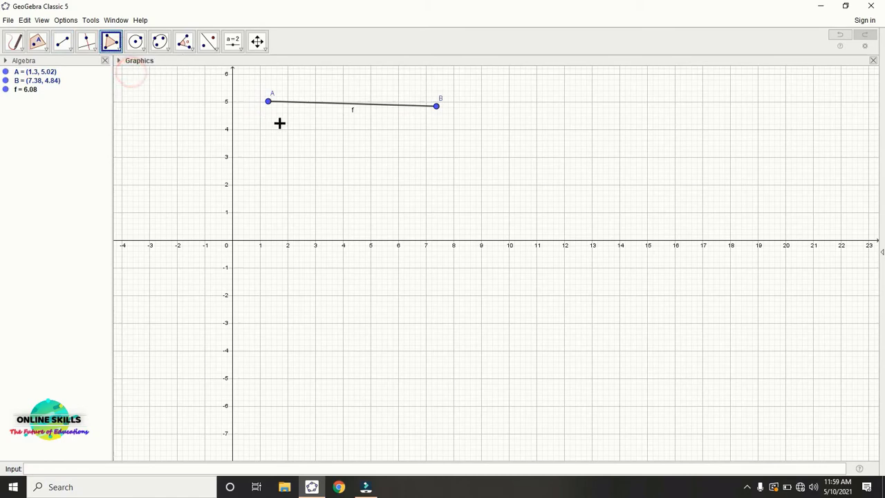
click(309, 173)
click(406, 236)
click(325, 307)
click(309, 173)
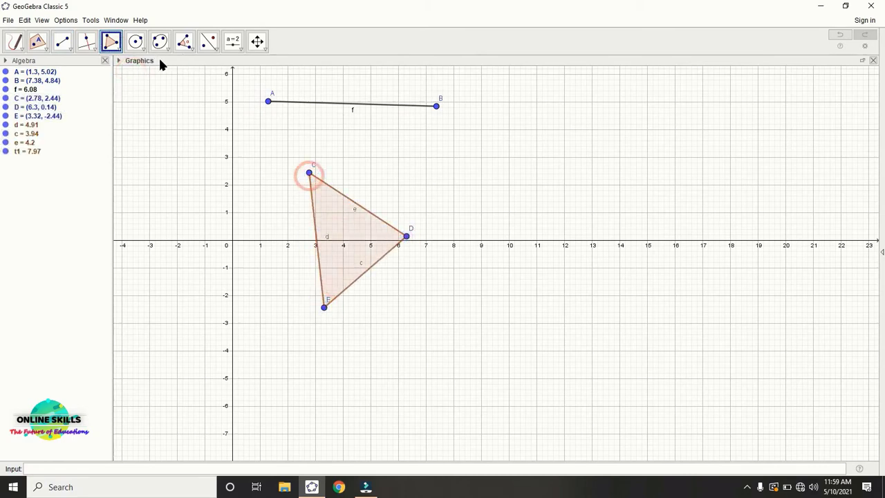
Draw a circle centered at about (11.98, 2.28) through the point (14, 1)
click(141, 47)
click(147, 65)
click(564, 177)
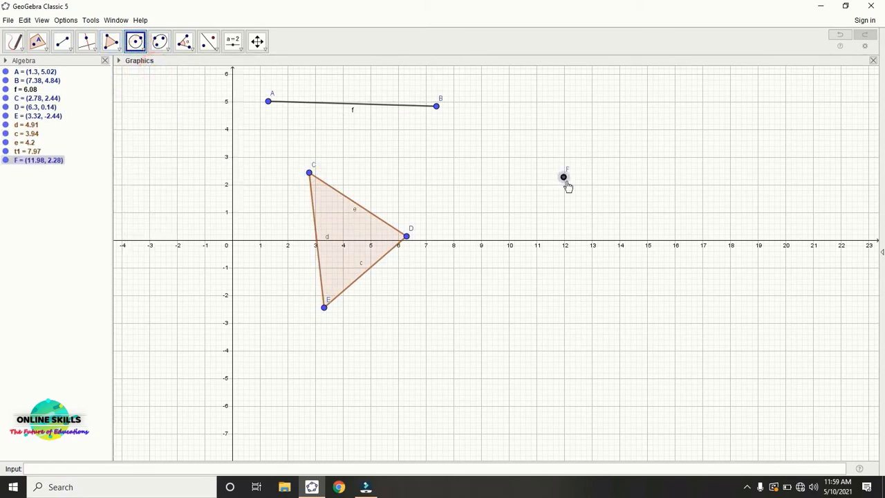
click(619, 213)
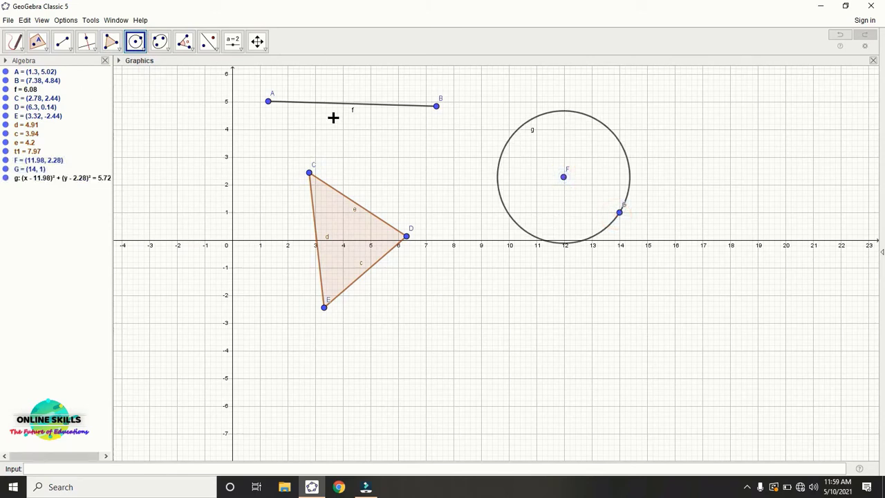
With Point on Object, place points on the segment at about (2.6, 4.98), inside the triangle at (3.56, 1) and on the circle at (10.26, 0.62)
click(42, 53)
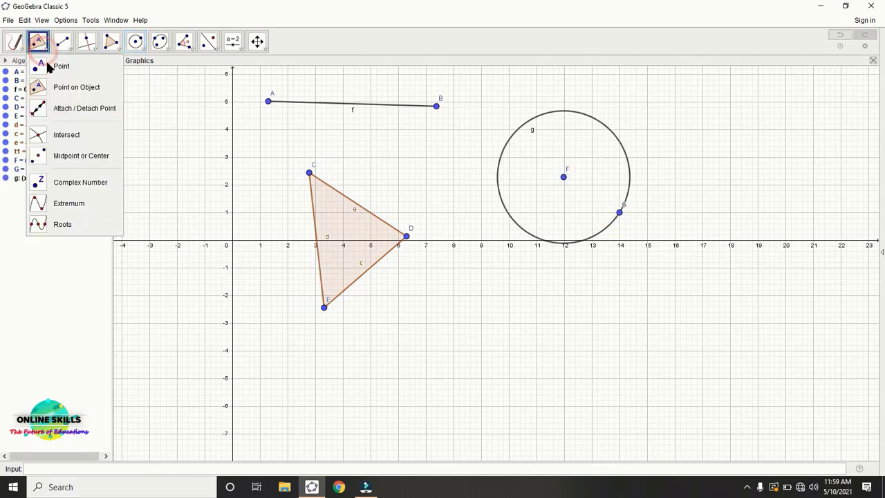
click(80, 88)
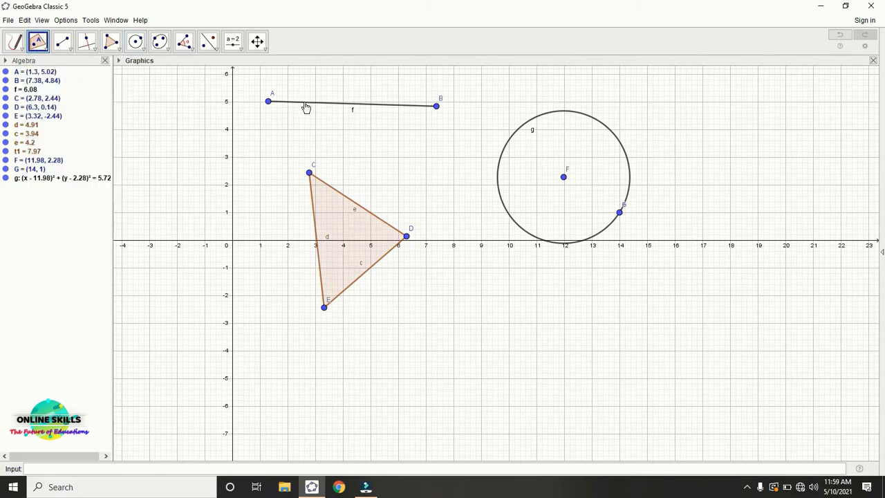
click(304, 102)
click(331, 212)
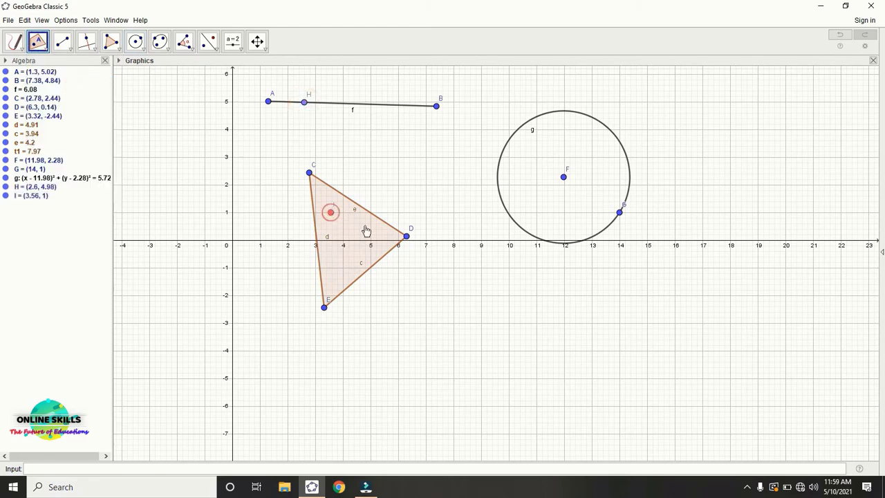
click(516, 223)
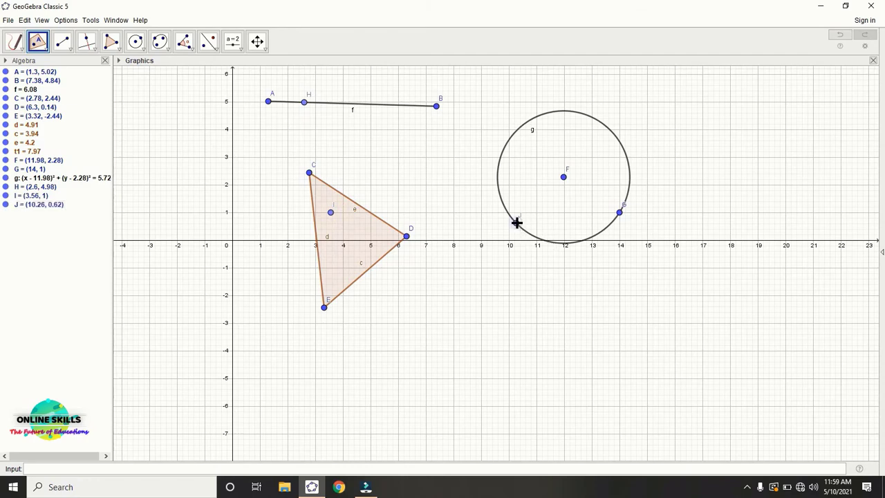
Move the attached points along their objects: H to about (2.9, 4.97), I to (3.02, 0.3) and J to (10.16, 3.83)
click(21, 50)
click(37, 67)
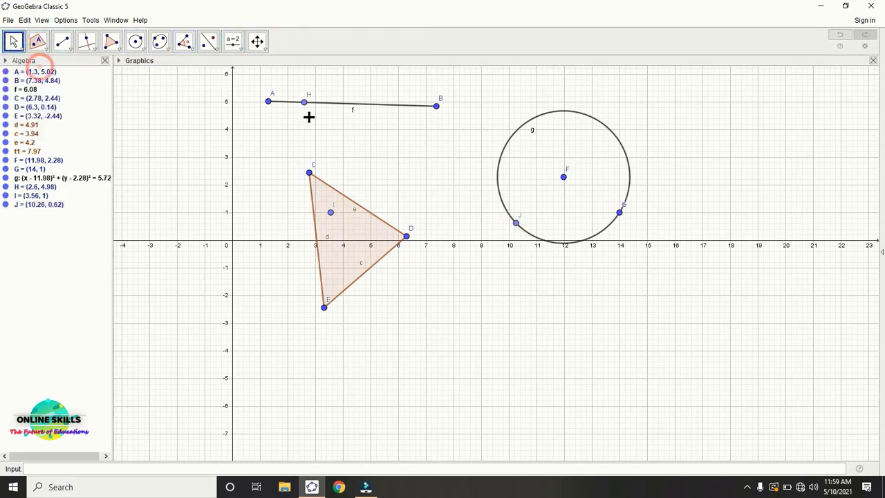
drag(304, 103, 379, 216)
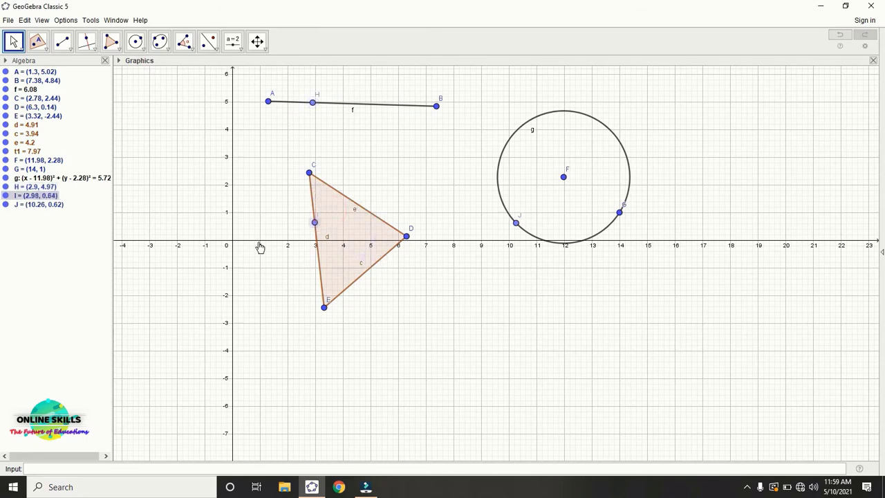
drag(260, 247, 453, 190)
drag(512, 230, 499, 129)
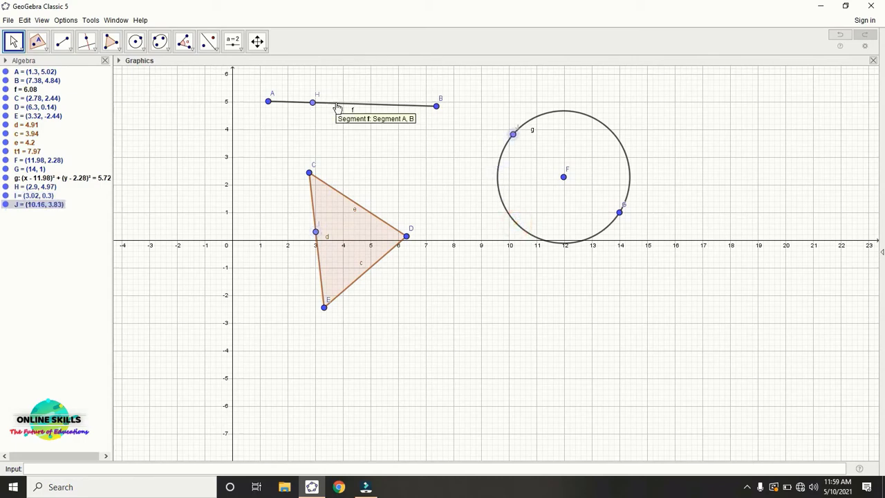
Move the whole segment to start at about (1.22, 5.3), the triangle's vertex C to (2.04, 1.74) and the circle's center to (9.9, 0.52)
mouse_move(333, 106)
mouse_down()
mouse_move(336, 152)
mouse_move(331, 95)
mouse_up()
drag(335, 216, 315, 236)
drag(513, 220, 455, 270)
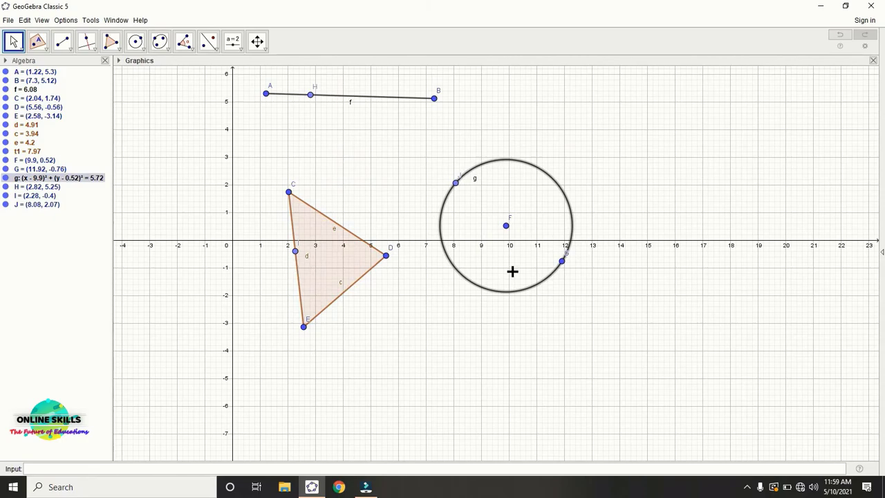
With Attach / Detach Point, detach point H from the segment, I from the triangle and J from the circle
click(41, 46)
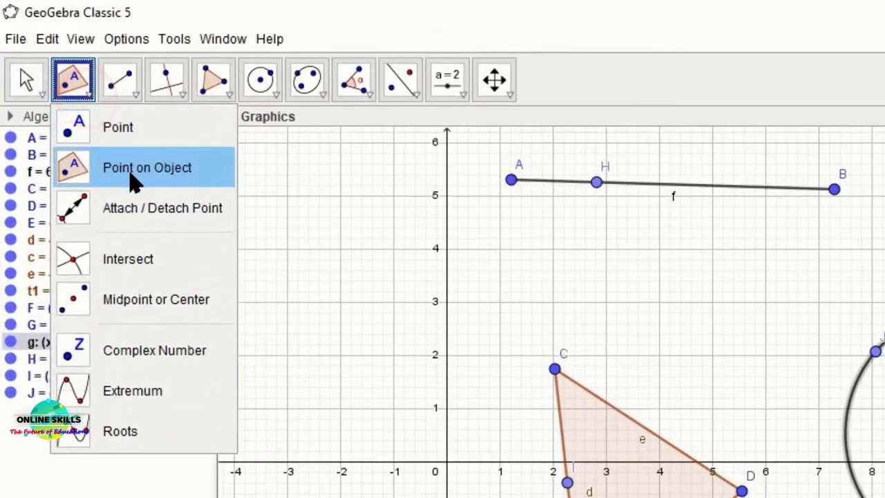
click(178, 211)
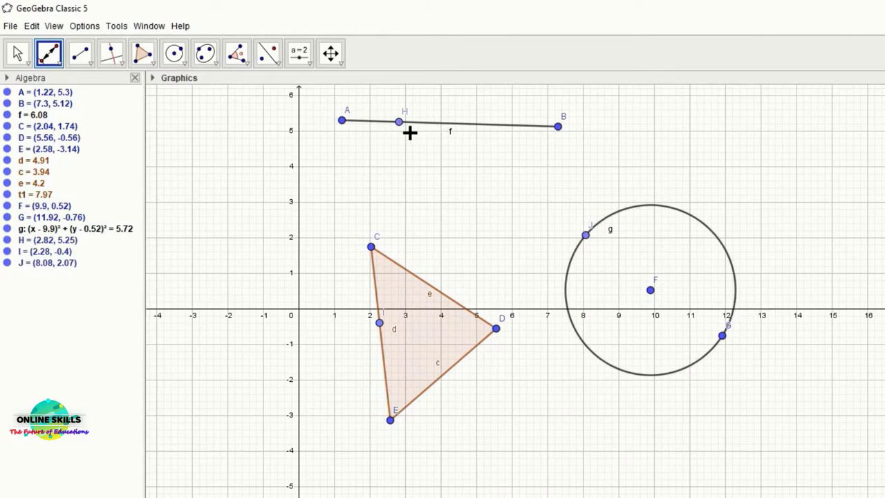
click(58, 63)
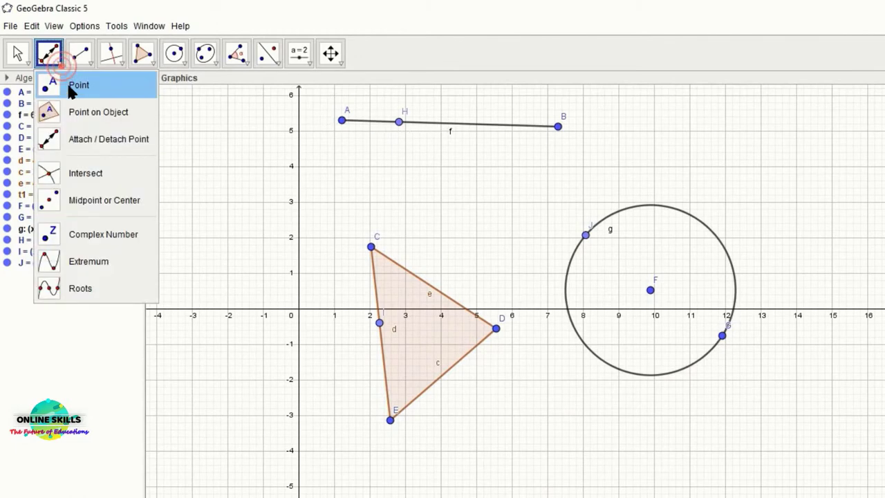
click(112, 142)
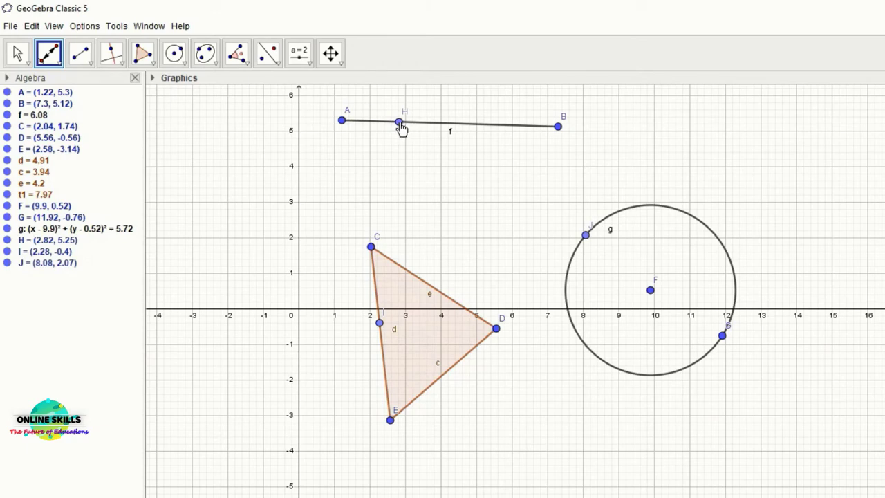
click(399, 123)
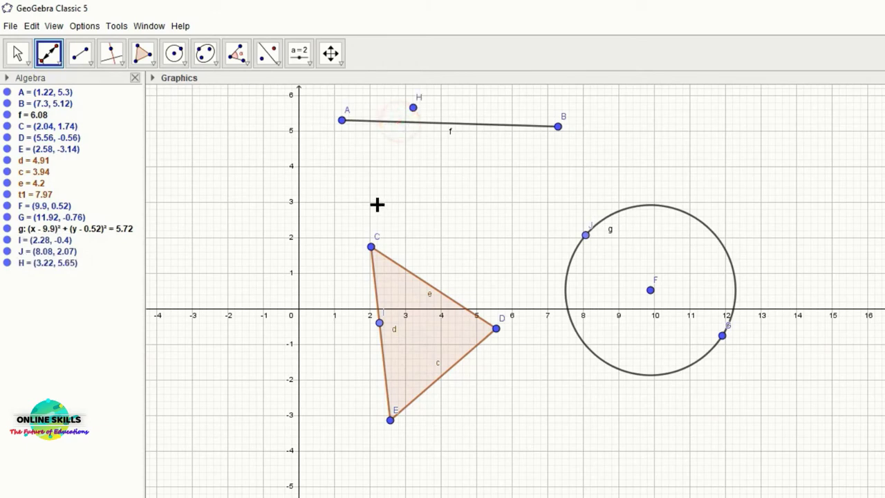
click(394, 308)
click(586, 236)
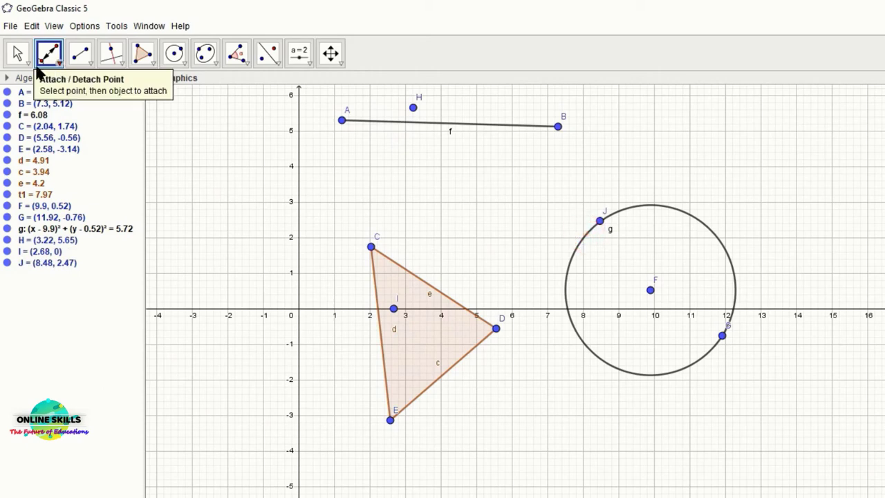
Move the detached points freely: H to about (4.32, 1.84), I to (6.32, -1.04) and J to (9.8, 3.1)
click(17, 53)
click(62, 85)
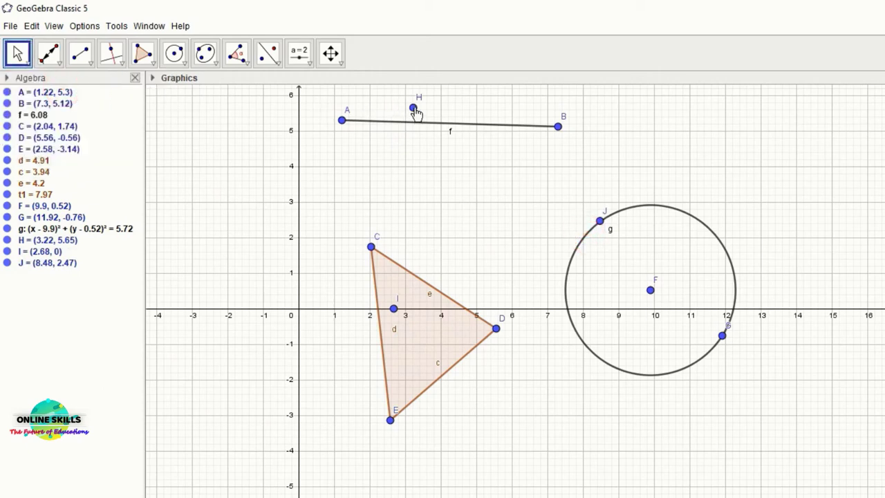
drag(415, 112, 456, 252)
drag(395, 313, 525, 347)
drag(601, 222, 647, 198)
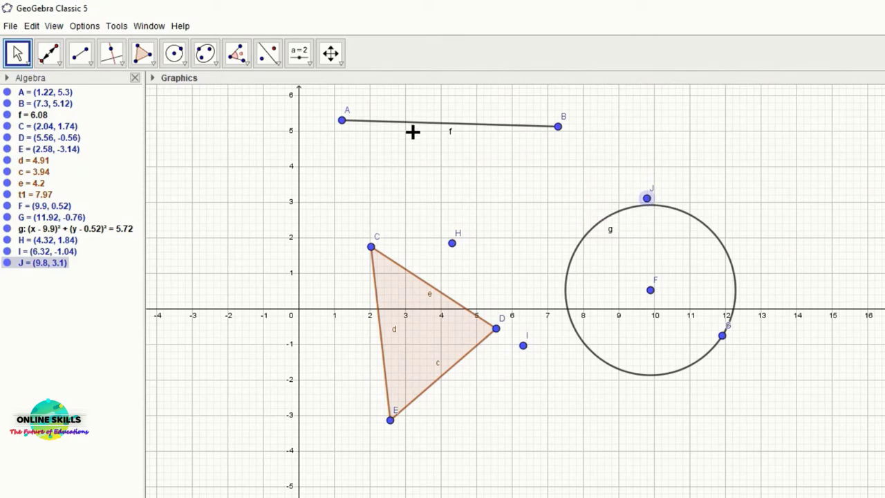
Reattach H to the segment at about (4.88, 5.19), I inside the triangle at (3.32, -1.3) and J to the circle at (11.25, 2.49)
click(49, 53)
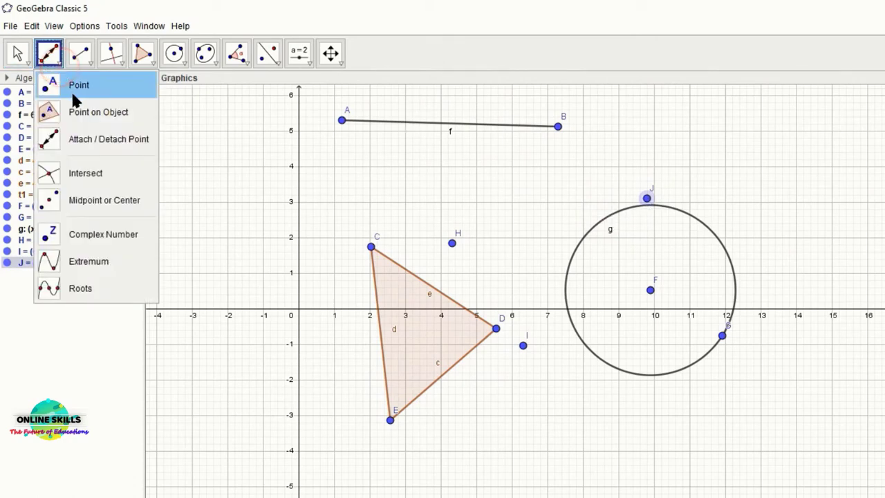
click(114, 140)
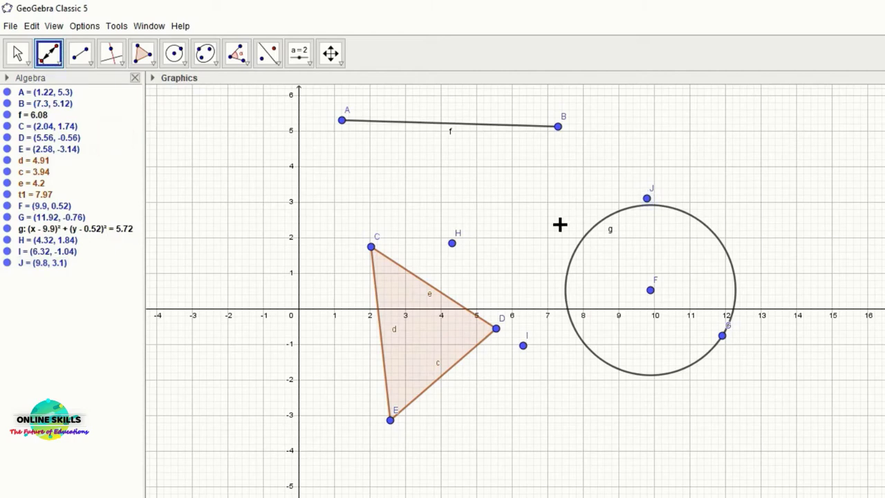
click(451, 245)
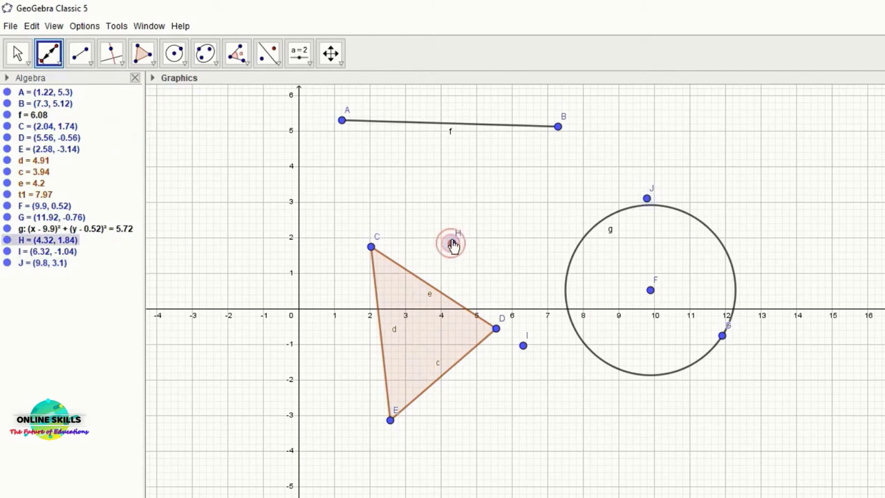
click(472, 124)
click(523, 345)
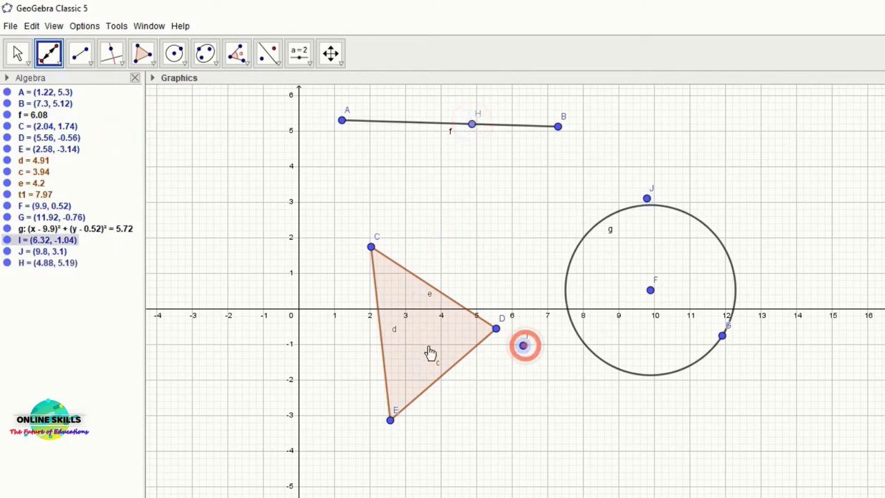
click(417, 357)
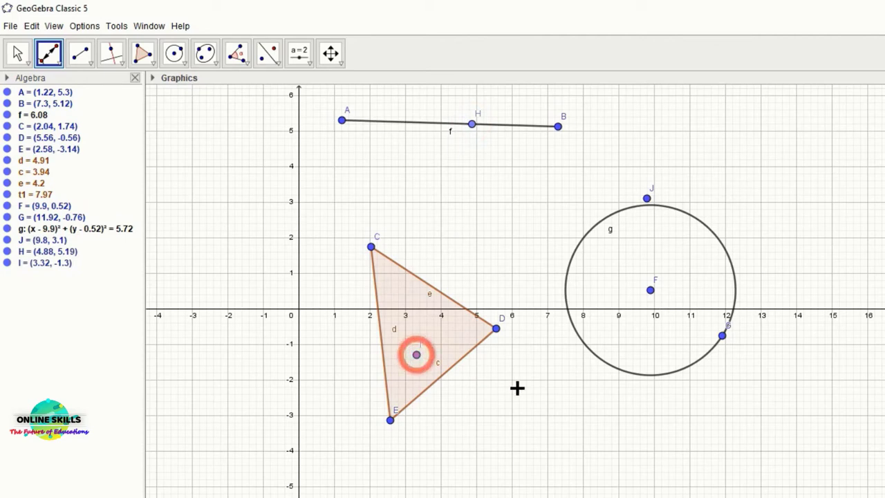
click(648, 200)
click(701, 224)
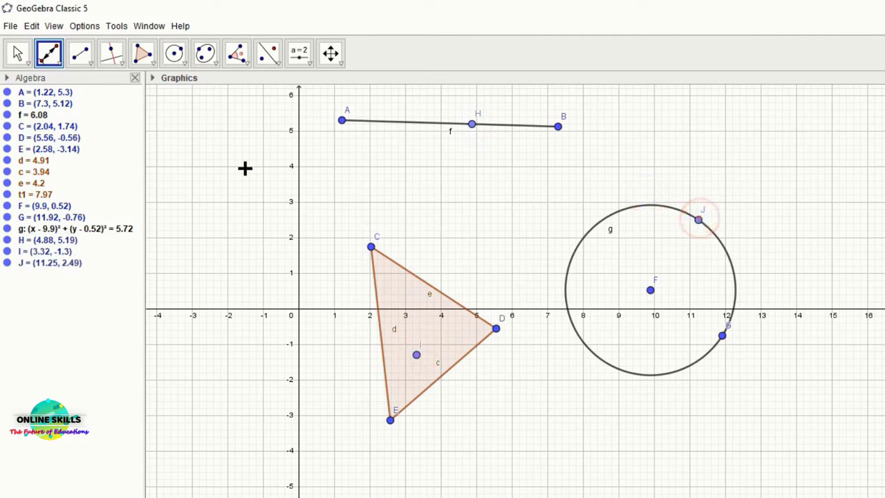
Move the circle's center to about (12.3, 0.16), the whole triangle's vertex C to (4.76, -0.96) and the segment's start to (2.32, 2.56)
click(17, 53)
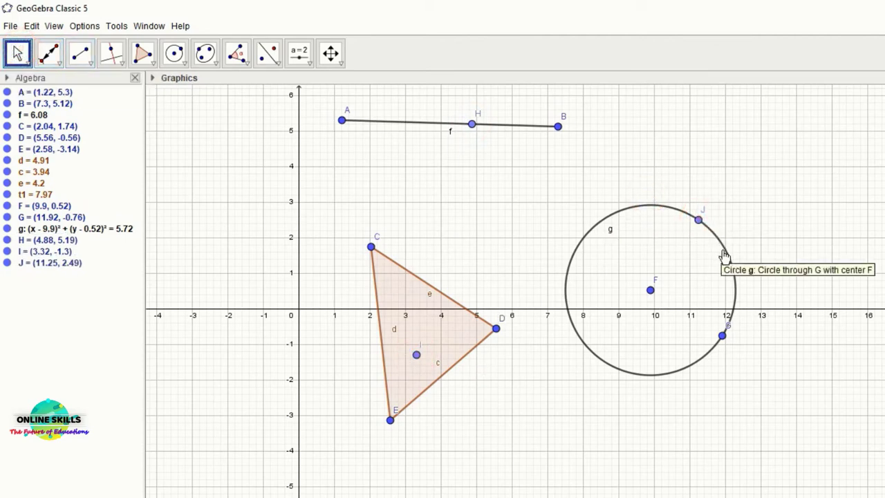
drag(724, 257, 810, 271)
drag(446, 331, 543, 426)
drag(408, 130, 447, 227)
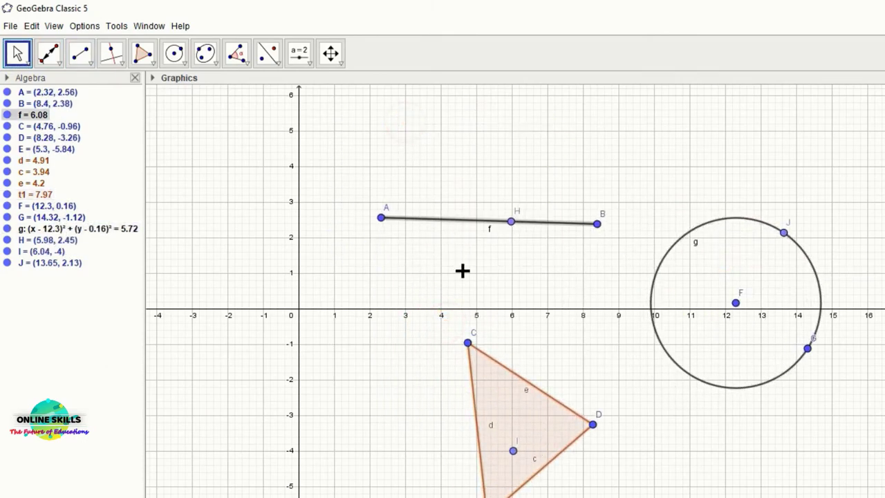
Draw two crossing segments, from about (2.7, 4.88) to (-1.94, 1.54) and from (-1.72, 3.88) to (0.42, 1.04)
click(58, 60)
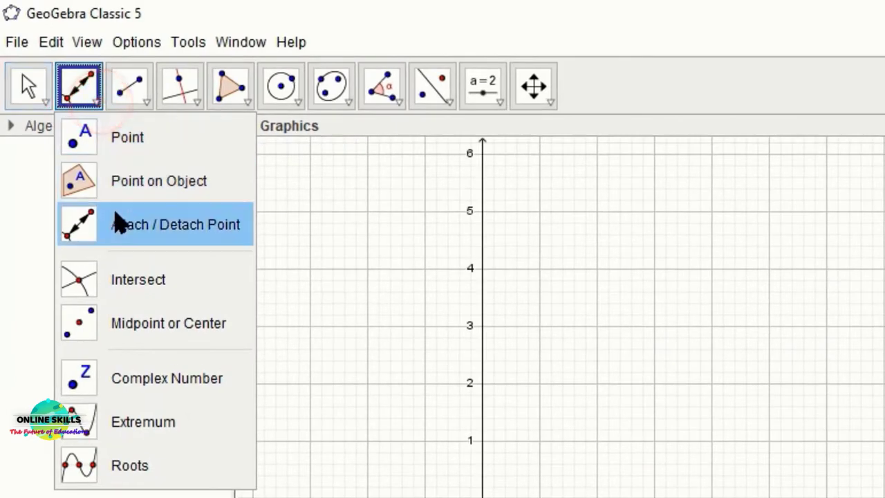
click(148, 299)
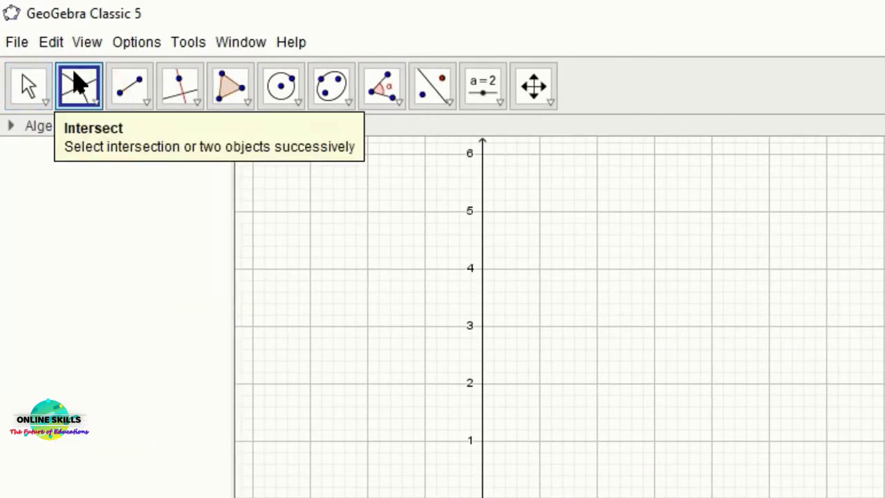
click(143, 103)
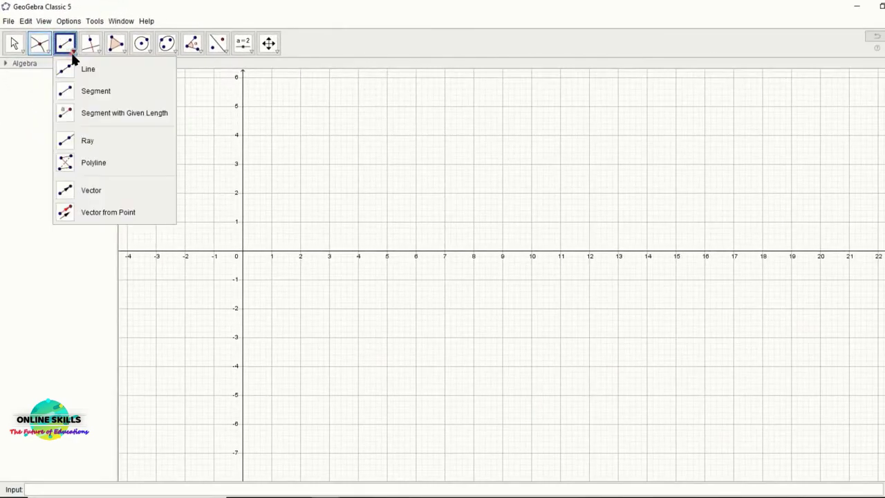
click(88, 91)
click(320, 110)
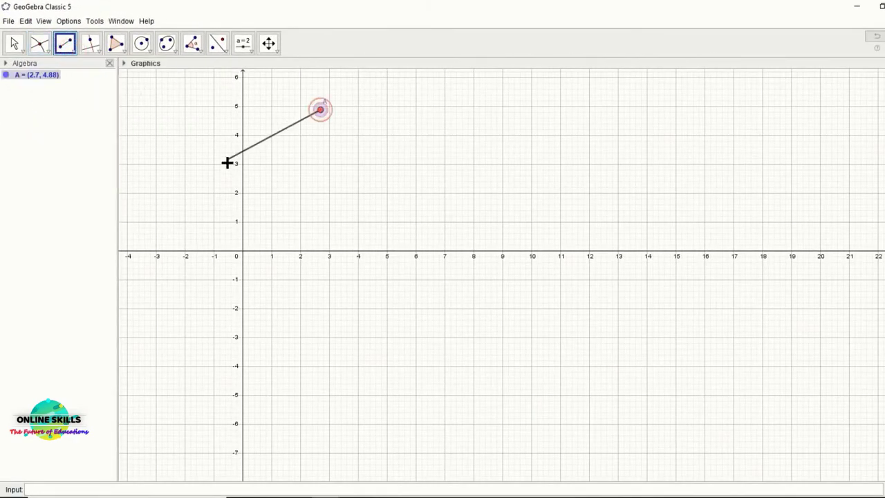
click(187, 206)
click(193, 139)
click(254, 221)
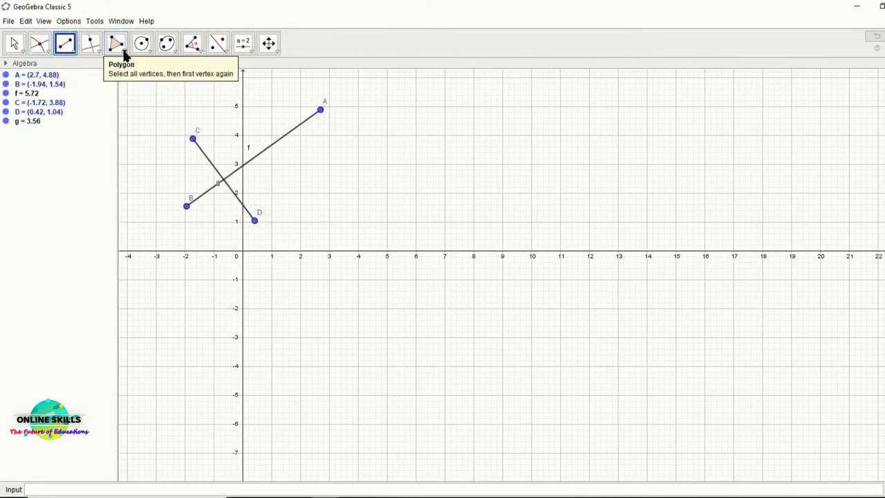
Draw a segment from about (6.5, 4.26) to (14.64, 3.04) and a circle across it centered at (10.62, 2.82) through (12.34, 1.58)
click(431, 128)
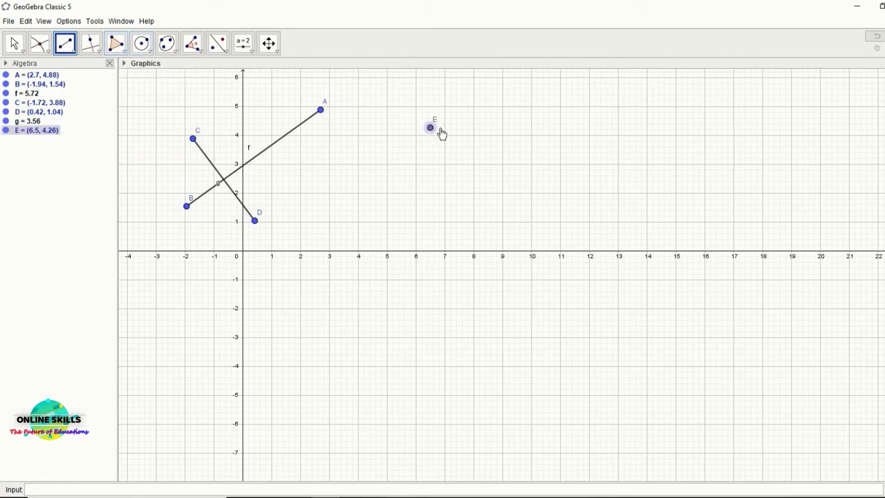
click(666, 162)
click(143, 45)
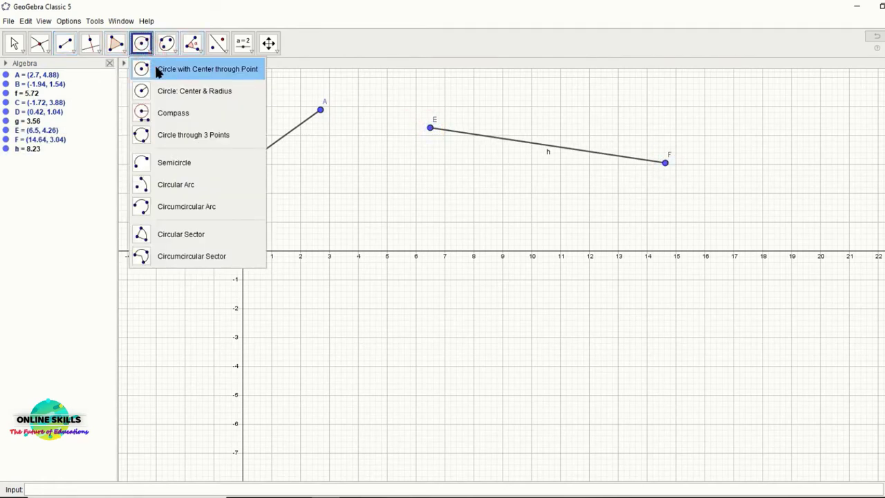
click(156, 69)
click(549, 169)
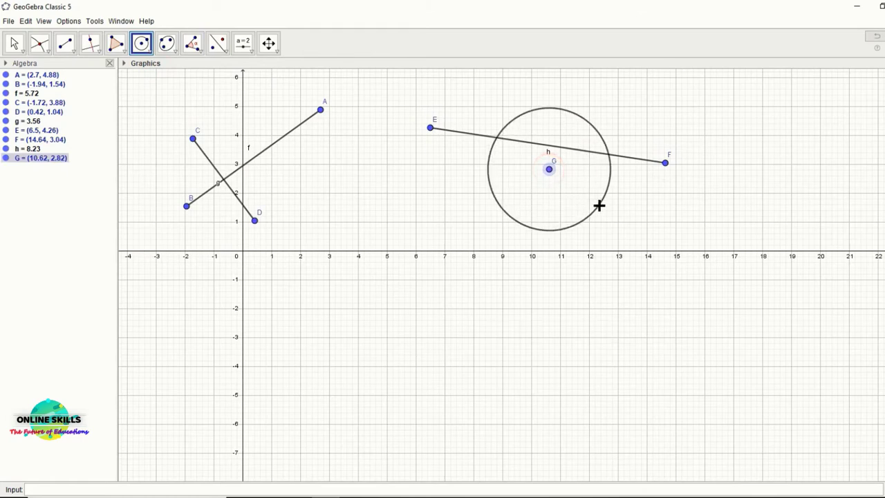
click(599, 205)
Draw two overlapping circles, centered at about (2.86, -3.8) through (5.72, -4.72) and at (9.38, -4.76) through (13.42, -5.22)
click(325, 360)
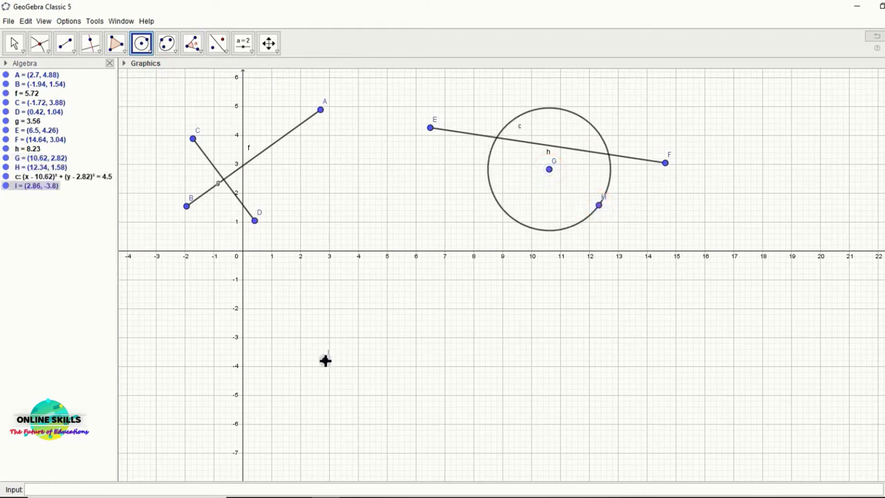
click(408, 388)
click(514, 388)
click(631, 401)
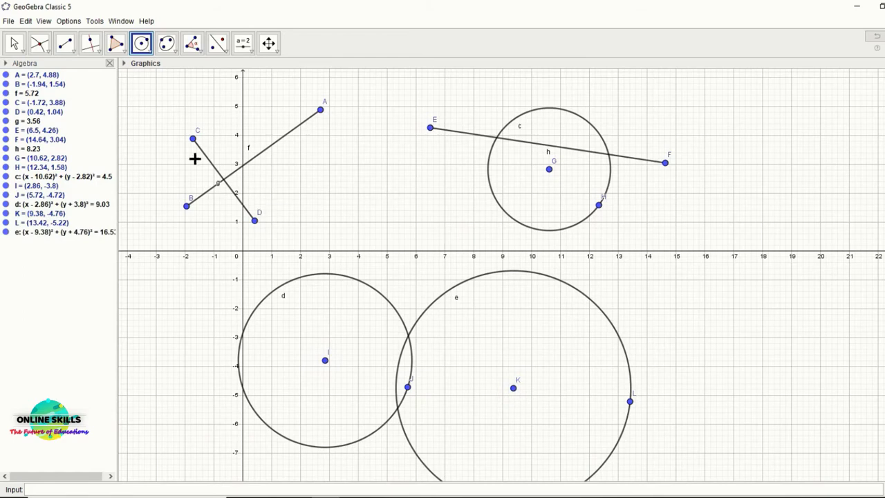
With Intersect, mark the intersection of crossing segments f and g and the intersections of circle c with segment h
click(46, 58)
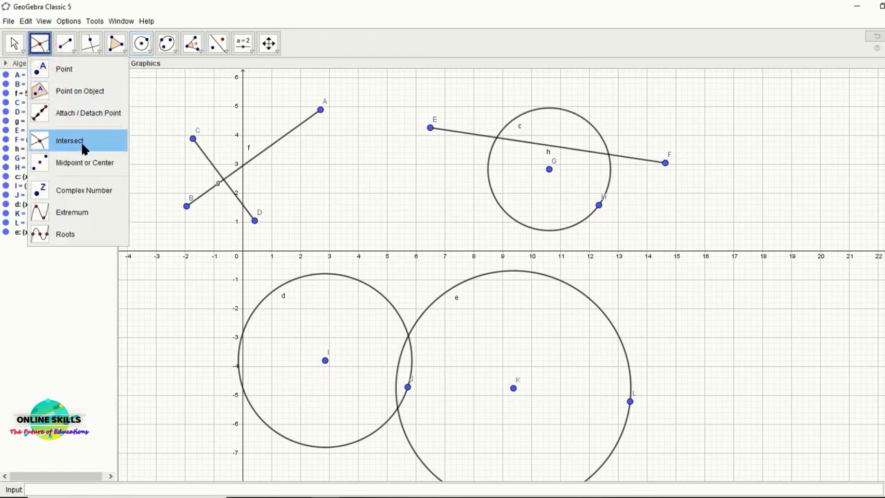
click(85, 143)
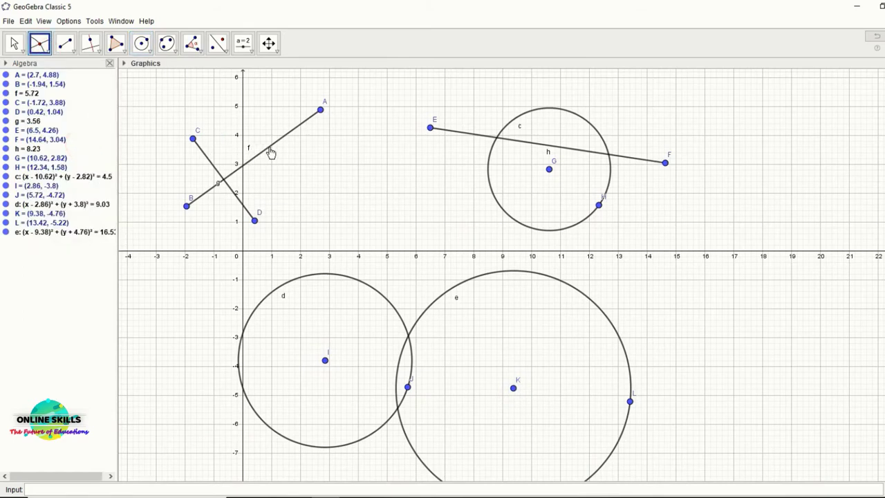
click(270, 149)
click(211, 168)
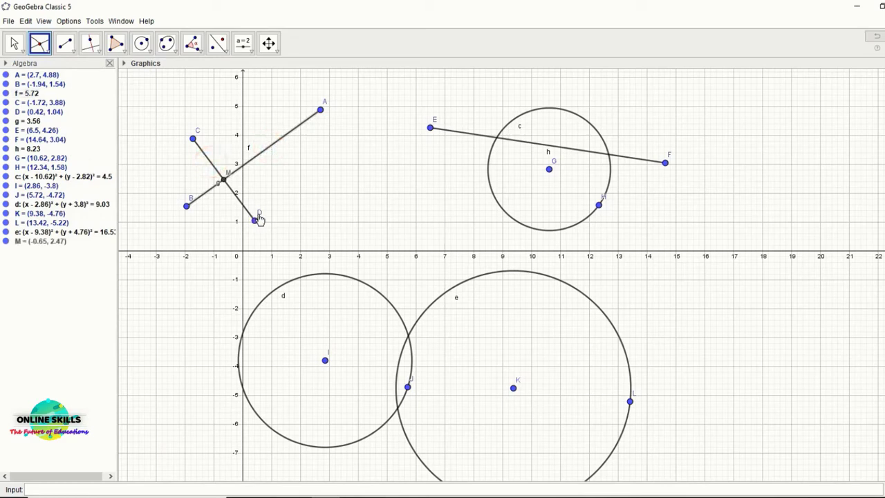
click(489, 178)
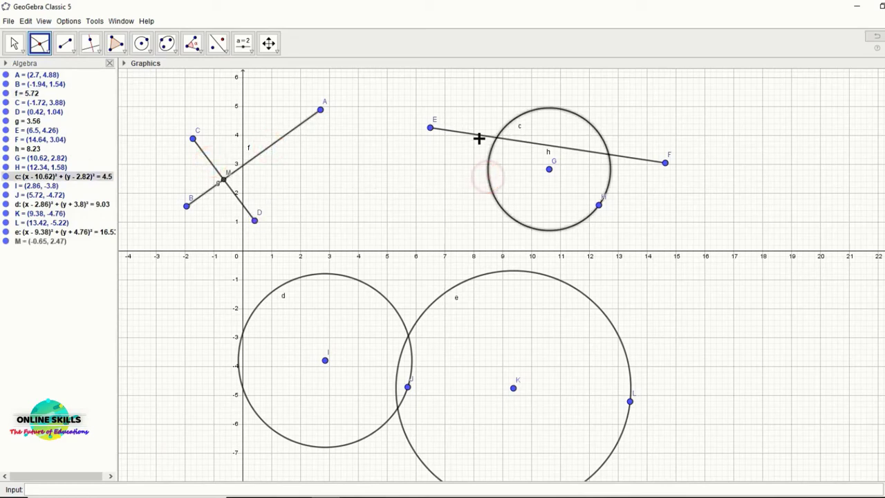
click(479, 138)
Mark the intersection points of the two overlapping circles d and e
click(461, 278)
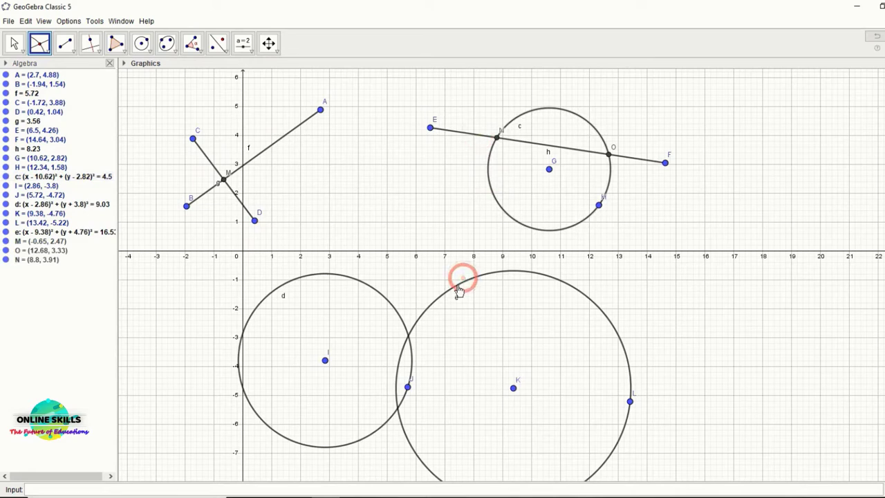
click(397, 311)
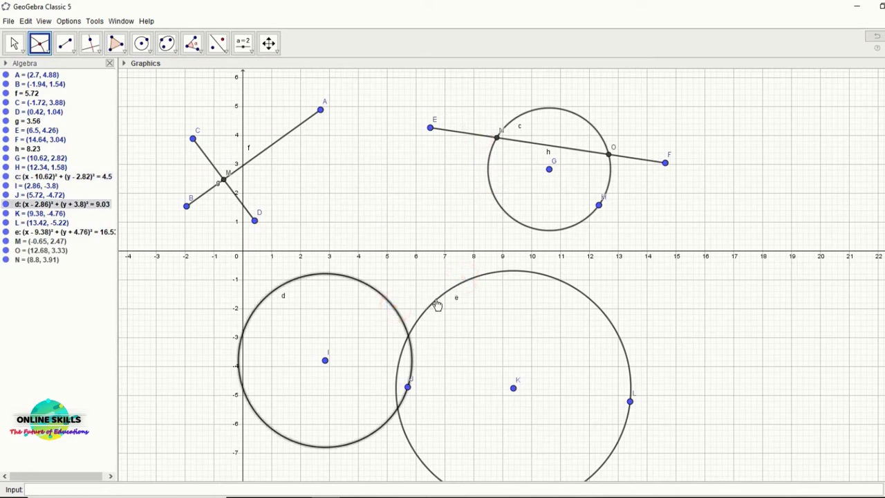
click(436, 299)
Move the whole segment CD along segment AB, placing C at about (0.26, 4.96) and D at (2.4, 2.12)
click(14, 43)
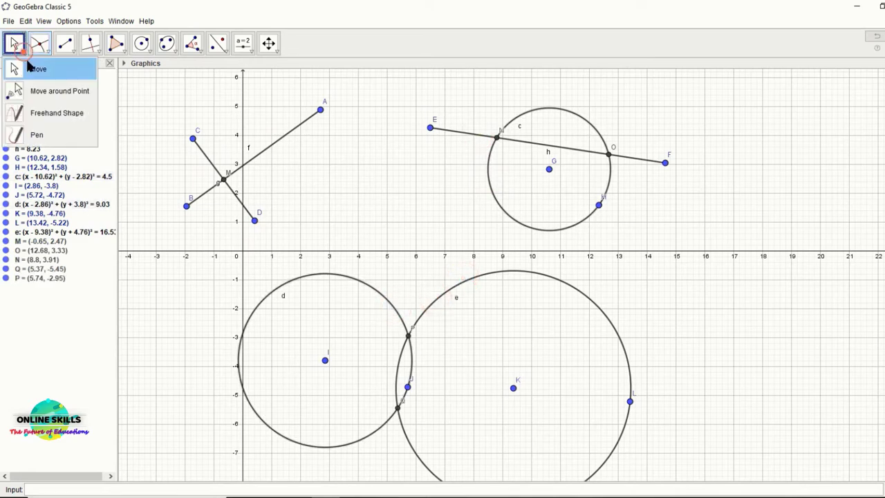
click(28, 68)
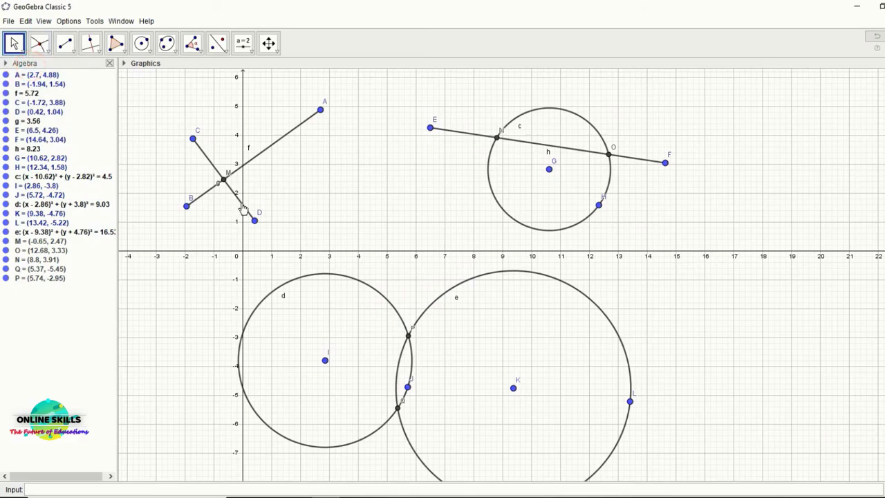
drag(243, 207, 300, 174)
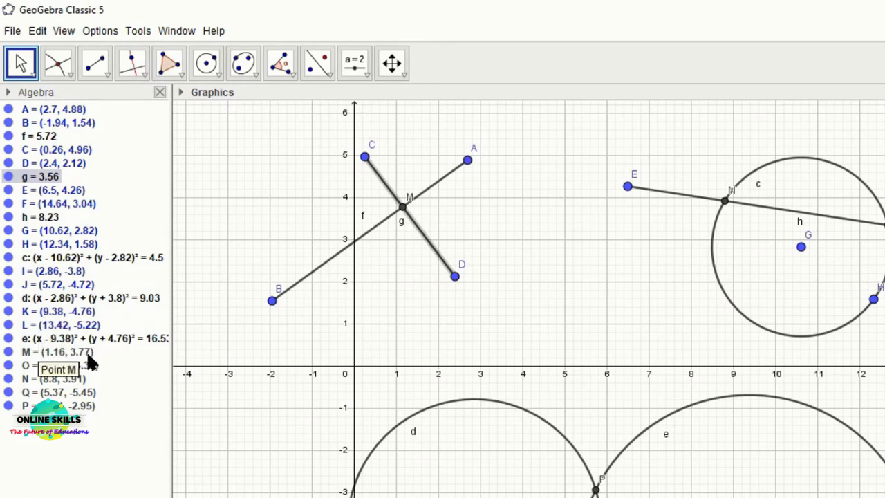
Move segment CD clear of AB, with C at (-3.34, 2.02), and segment EF above circle c, with E at (7.2, 5.82)
drag(429, 237, 275, 366)
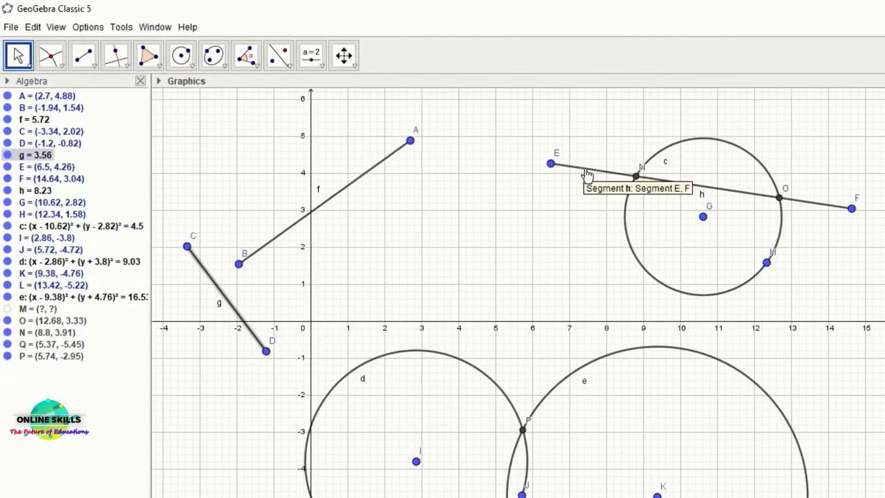
drag(586, 172, 582, 269)
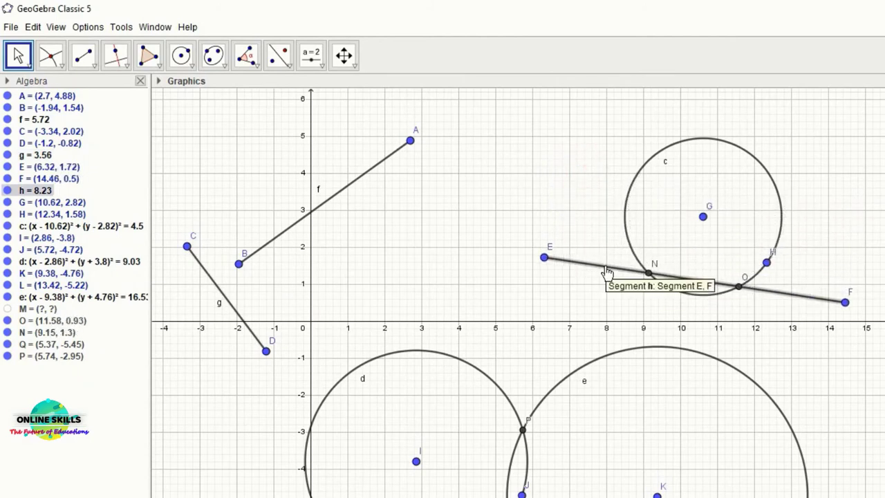
drag(603, 274, 638, 122)
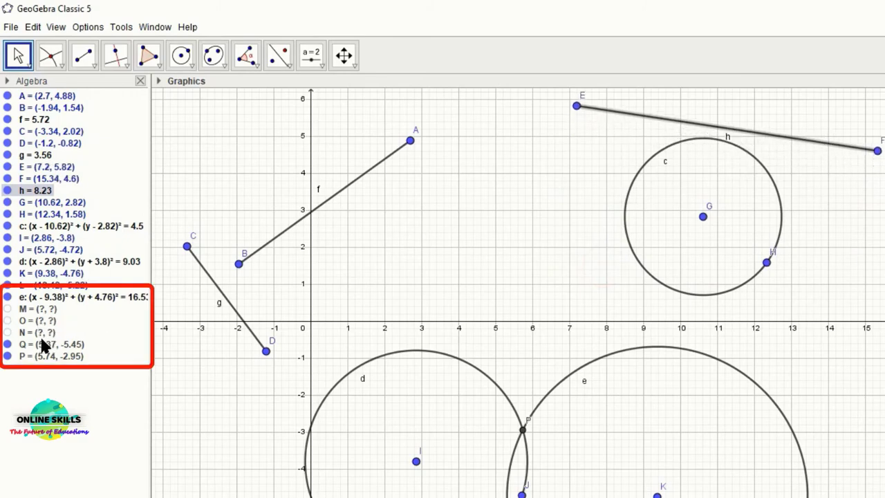
Move circle e away from circle d so that its center K lies at (10.16, -4.28)
click(584, 367)
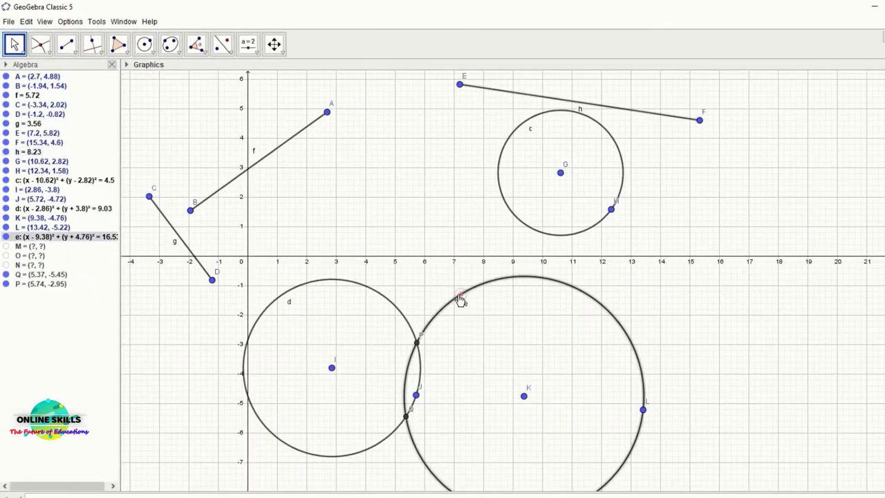
drag(461, 301, 477, 280)
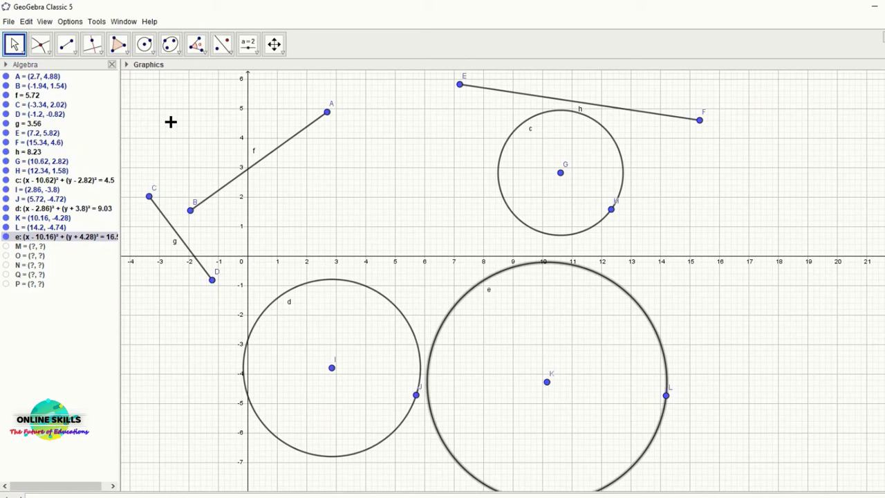
Place two free points on the empty grid at about (-1.92, 4.4) and (2.18, 4.4)
click(41, 43)
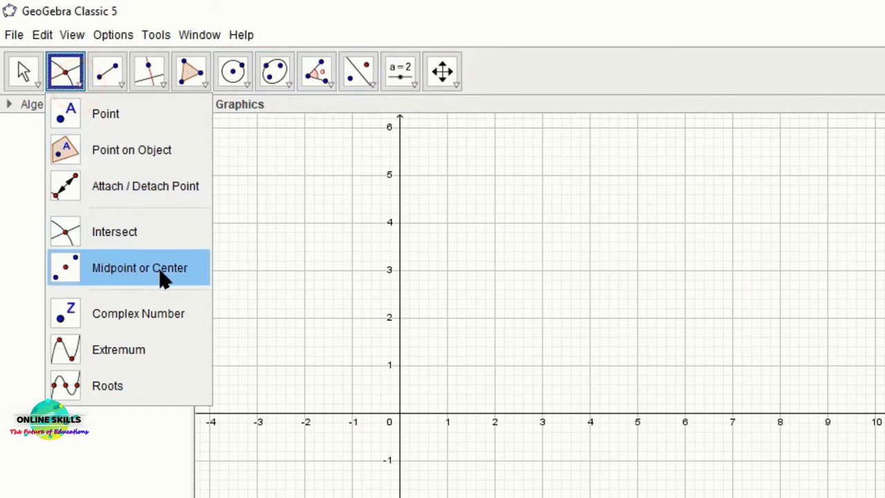
click(188, 277)
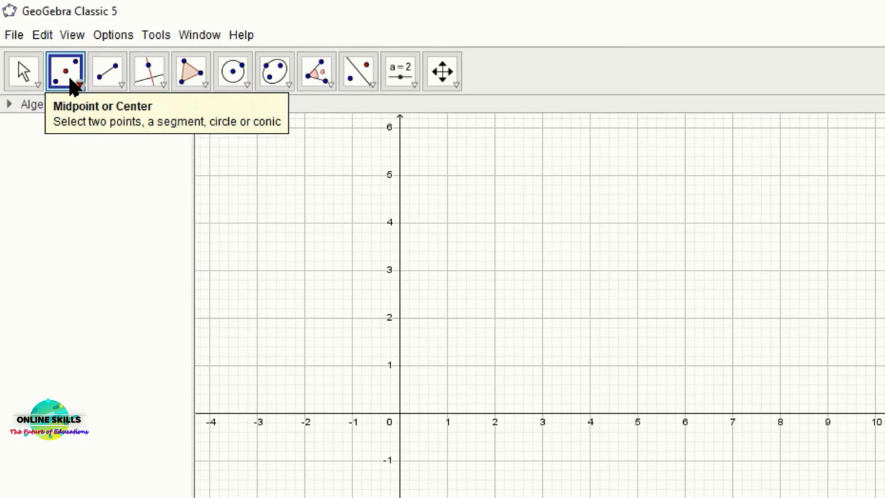
click(81, 82)
click(97, 113)
click(309, 204)
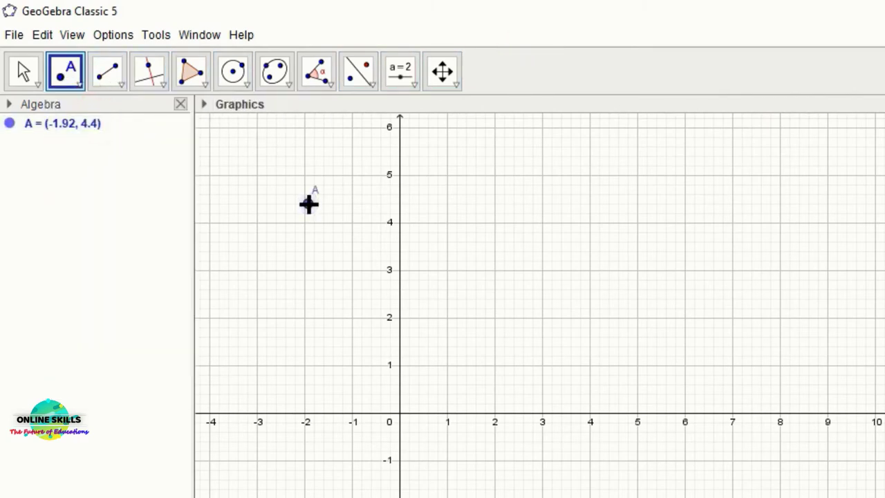
click(502, 203)
Draw a segment from about (-1.82, 2.12) to (3.34, 1.6)
click(122, 84)
click(134, 112)
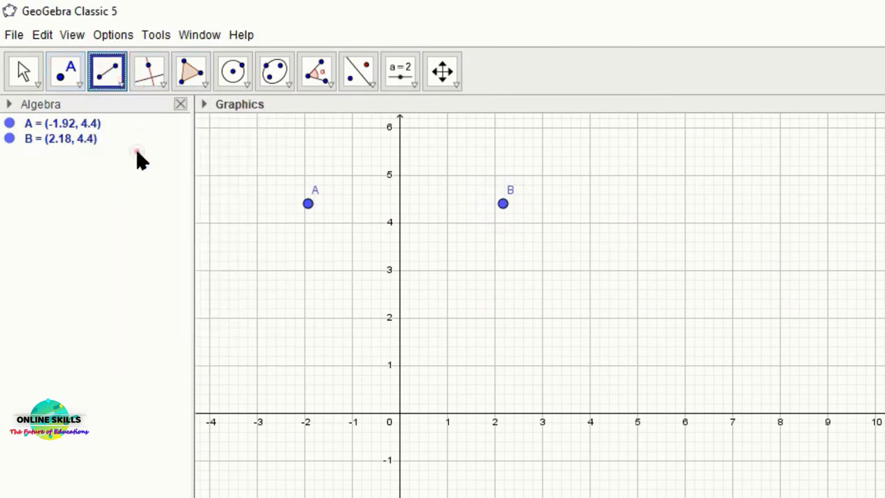
click(313, 312)
click(558, 337)
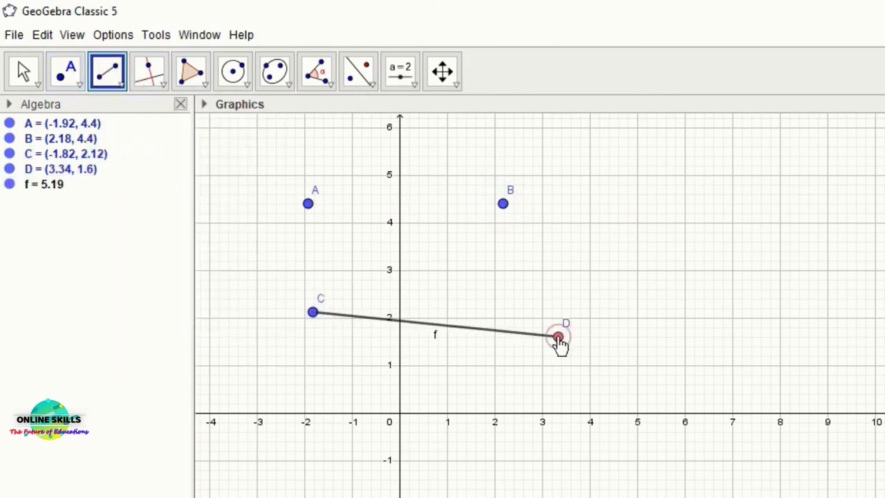
Draw a circle centered at about (11, 2.62) through (13.32, 1.28)
click(245, 84)
click(261, 111)
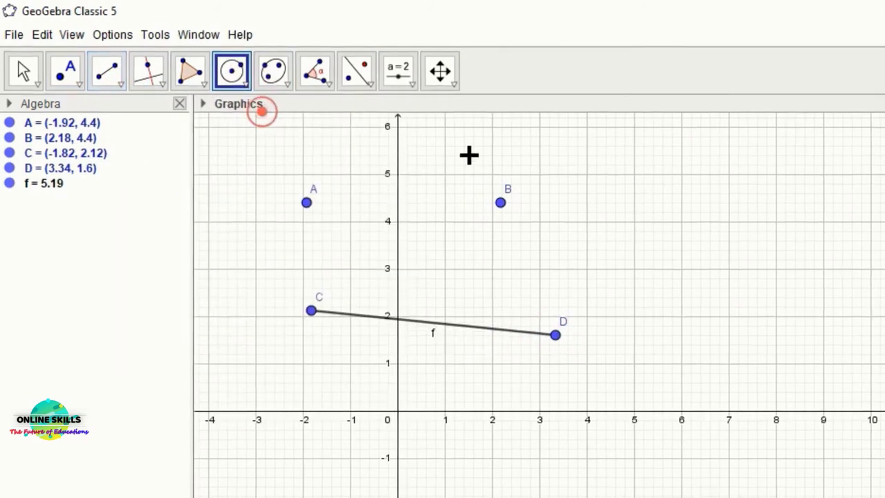
click(692, 215)
click(774, 264)
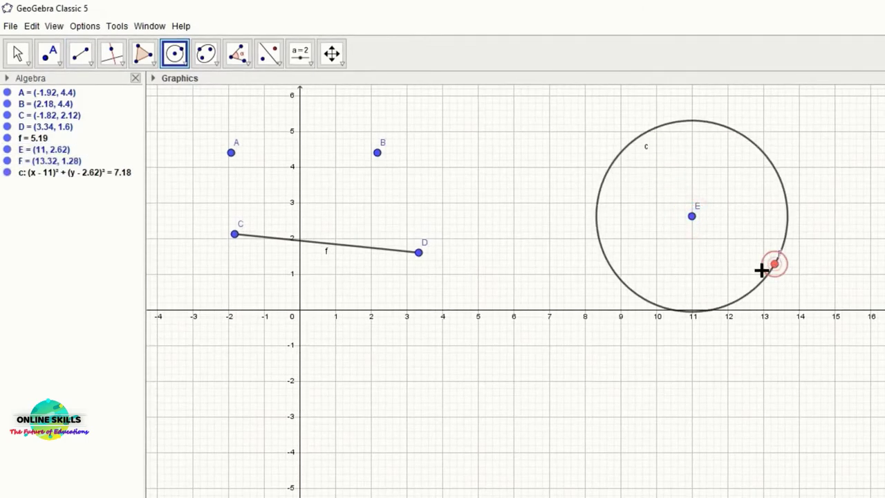
With Midpoint or Center, mark the midpoint between points A and B and the midpoint between endpoints C and D
click(48, 53)
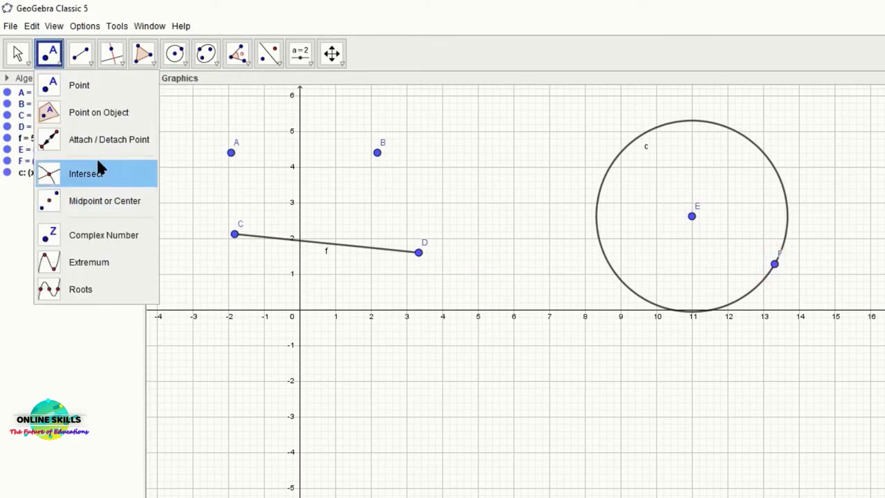
click(97, 201)
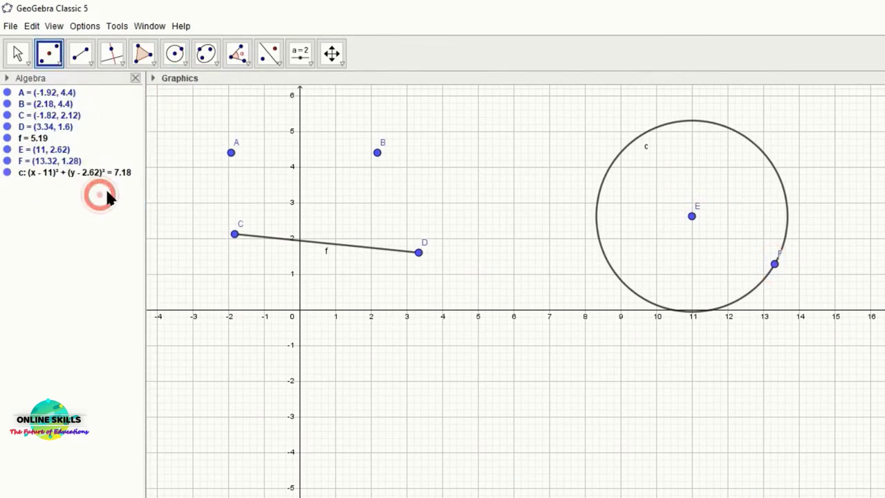
click(232, 154)
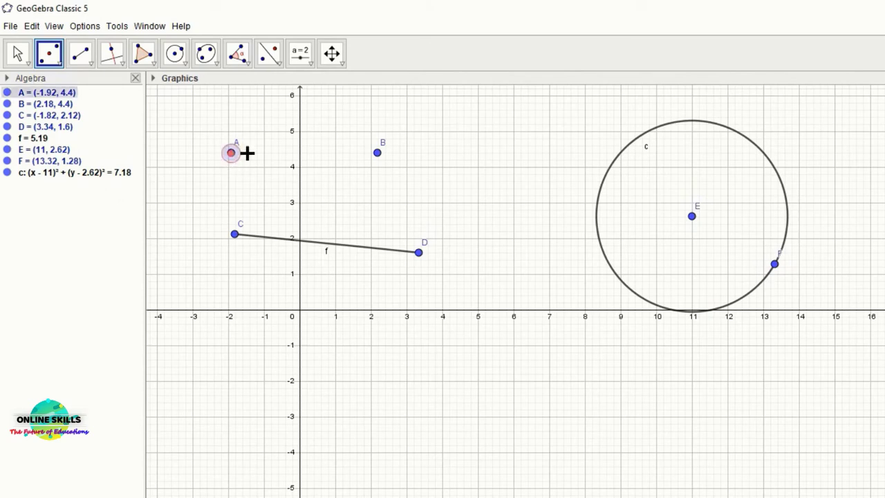
click(378, 154)
click(236, 236)
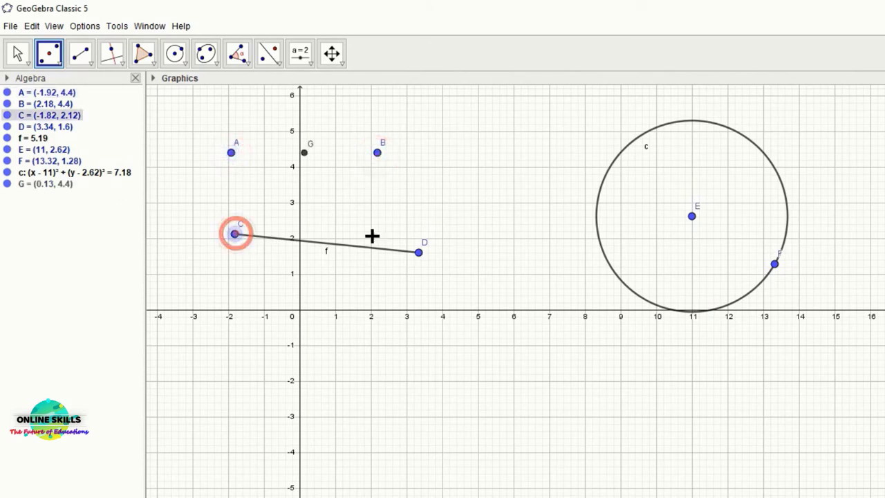
click(418, 252)
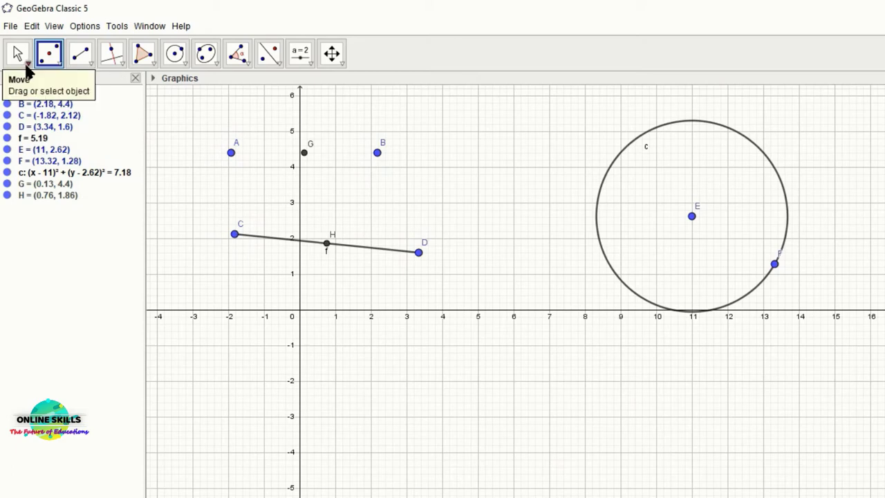
Move point A to (-2, 4), B to (4, 4), C to (-2, 2) and D to (-2, 0)
click(18, 56)
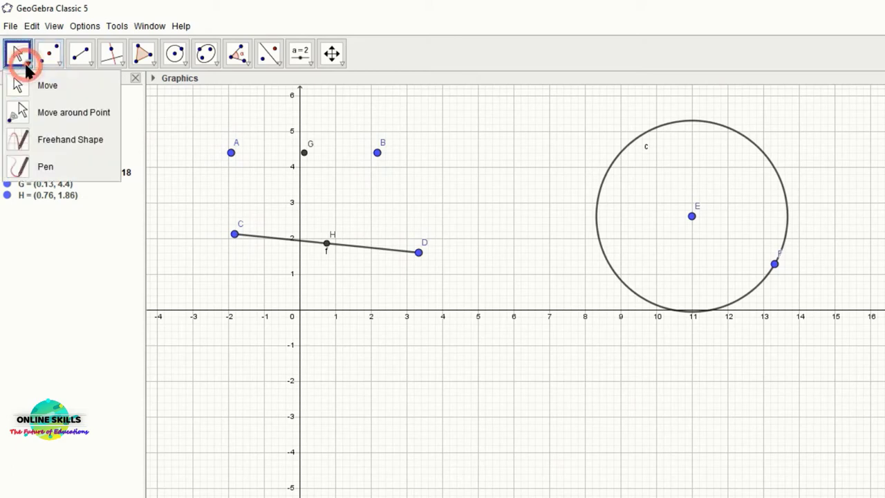
click(60, 88)
drag(386, 161, 451, 174)
drag(231, 152, 229, 168)
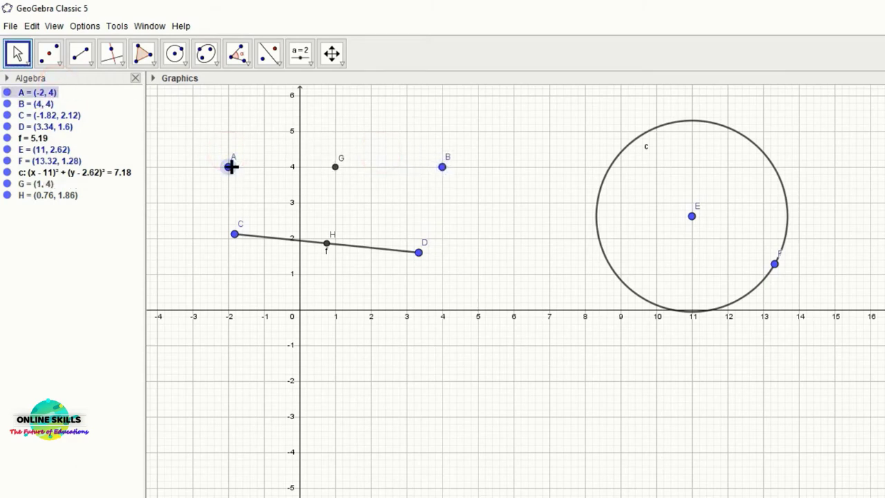
drag(234, 235, 228, 238)
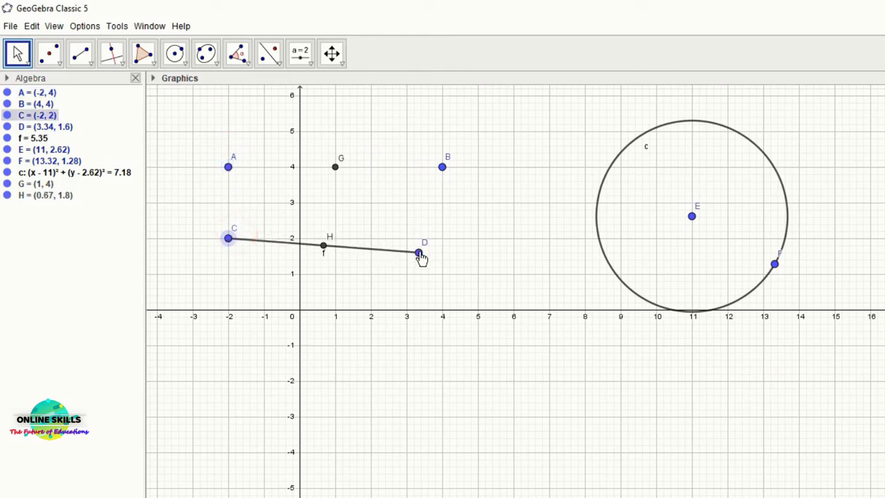
drag(419, 253, 229, 310)
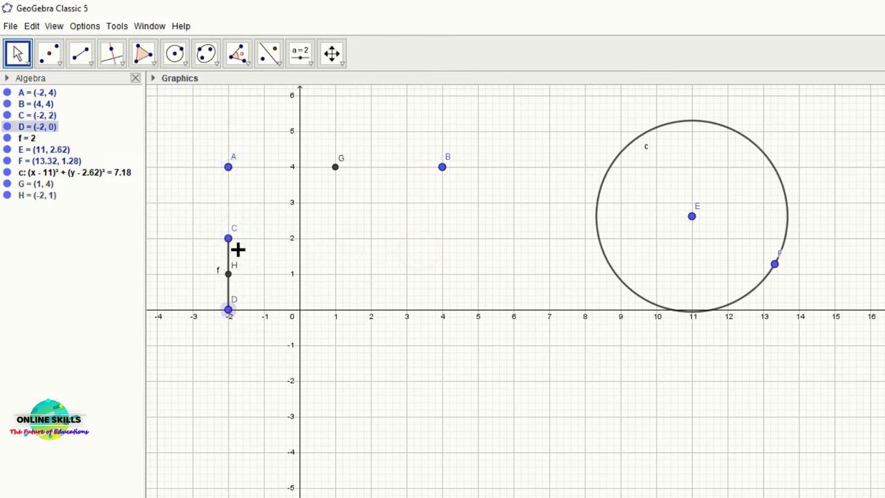
Hide center point E and move circle c so that its center lies at about (8.88, -1.54)
right_click(692, 217)
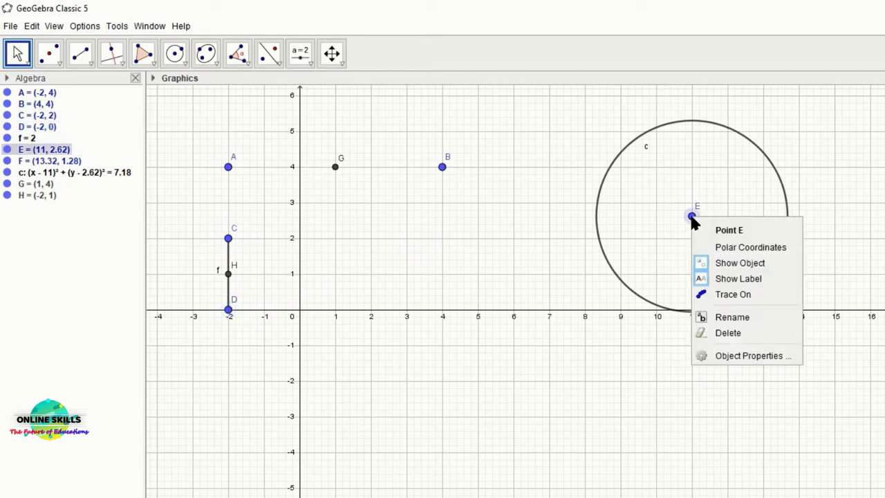
click(728, 263)
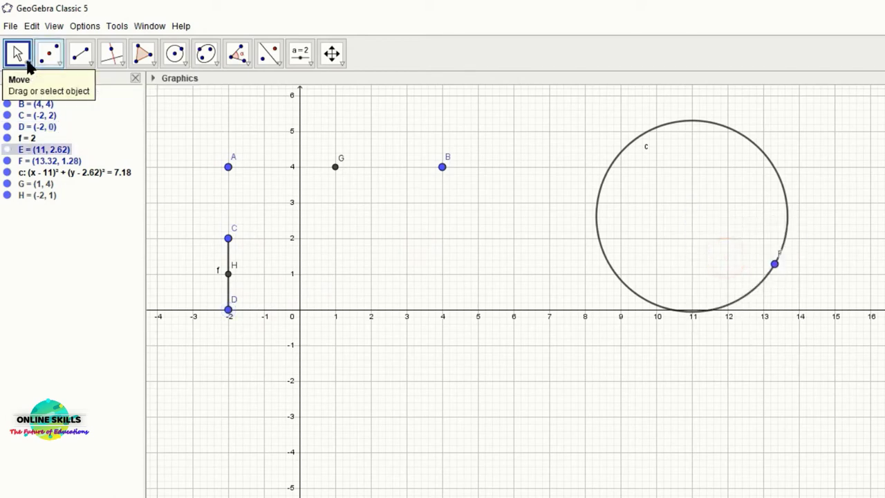
click(28, 56)
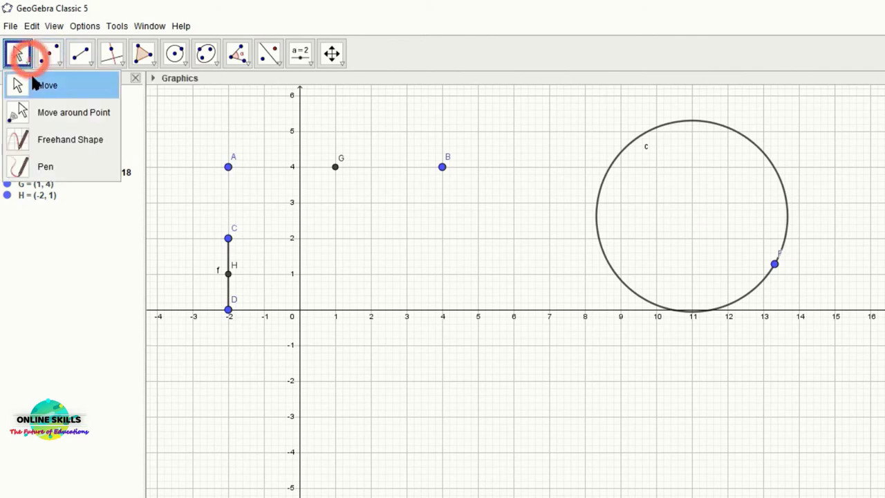
click(34, 83)
drag(615, 167, 540, 313)
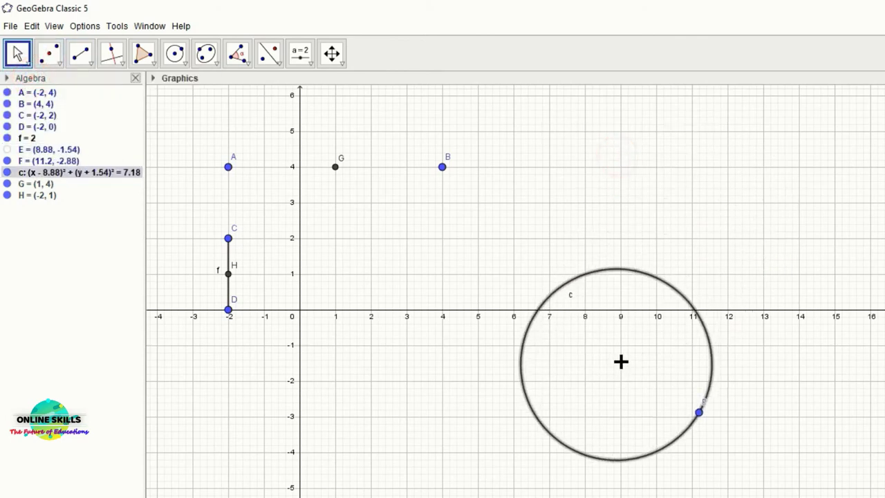
Mark the center of circle c with the Midpoint or Center tool
click(60, 62)
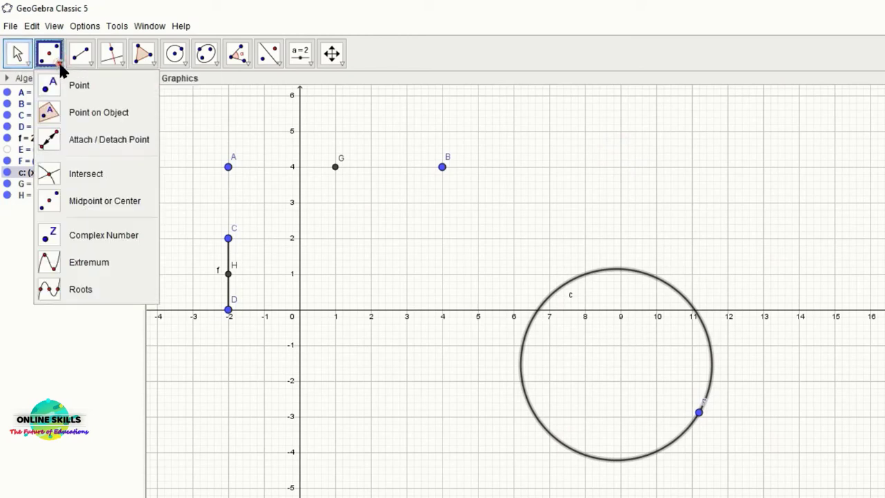
click(120, 200)
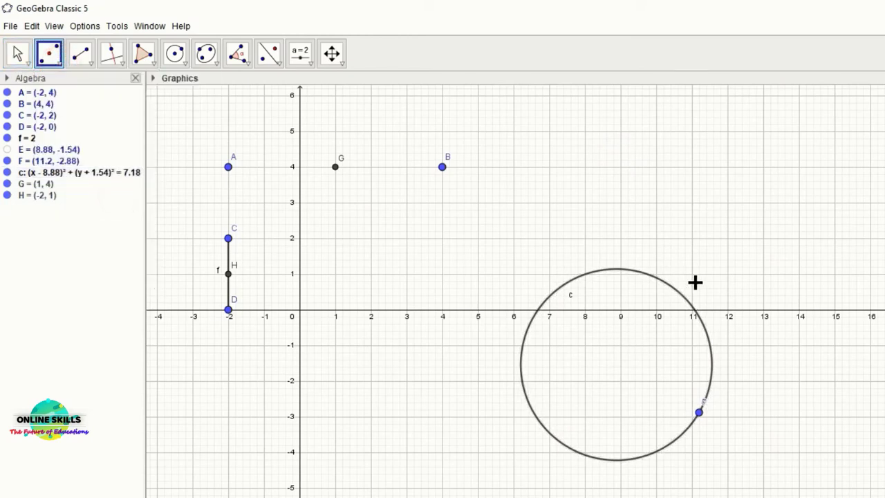
click(118, 173)
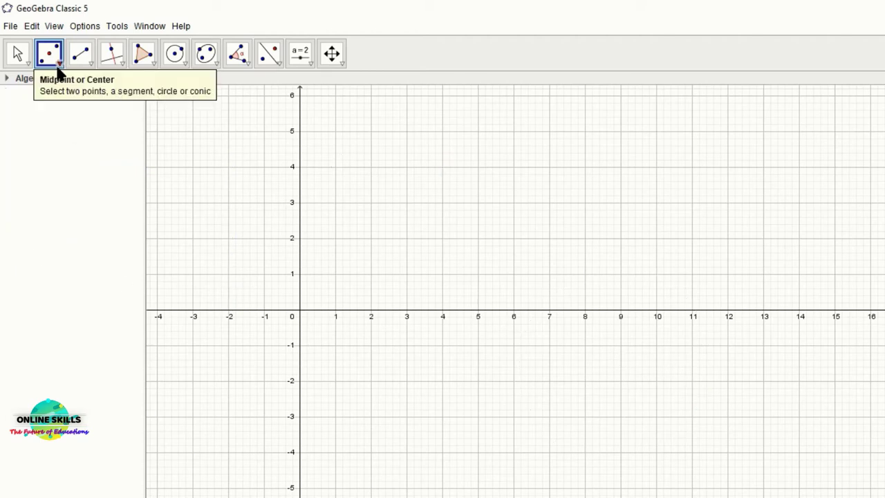
Place the complex number 3 + i on the empty grid with the Complex Number tool
click(58, 69)
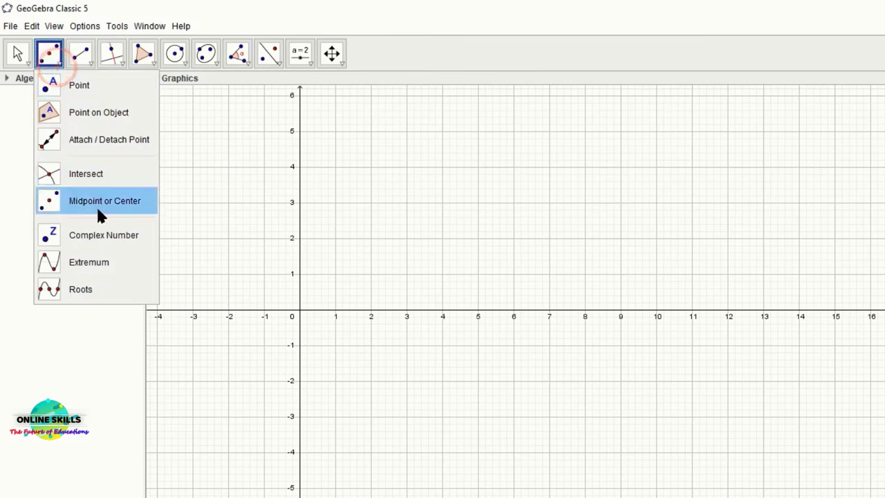
click(138, 240)
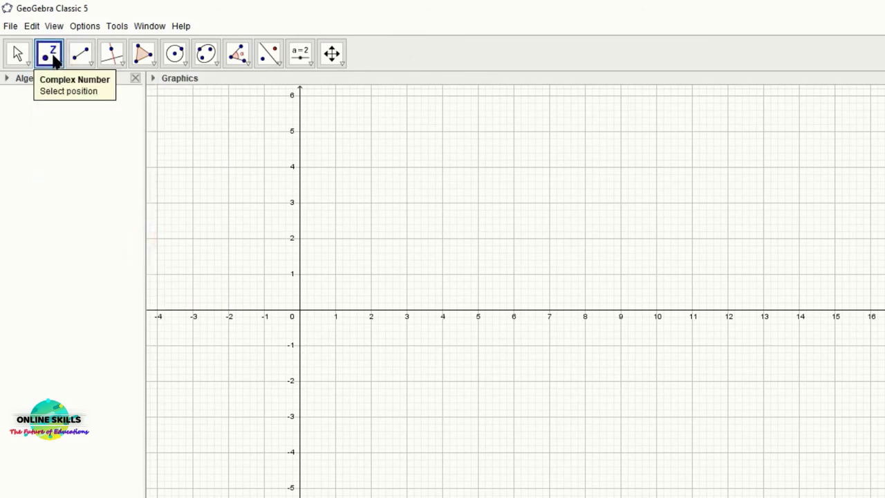
click(407, 274)
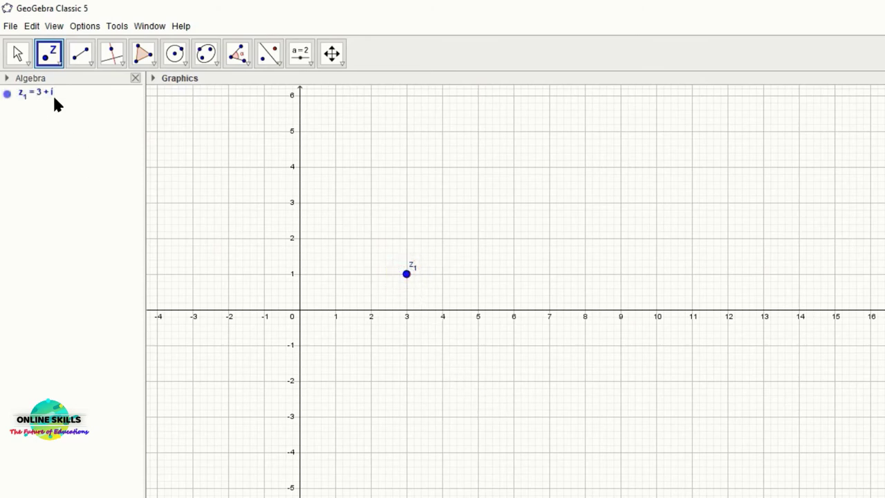
Move the complex number z₁ straight up to the grid intersection at (3, 2)
click(17, 53)
click(32, 82)
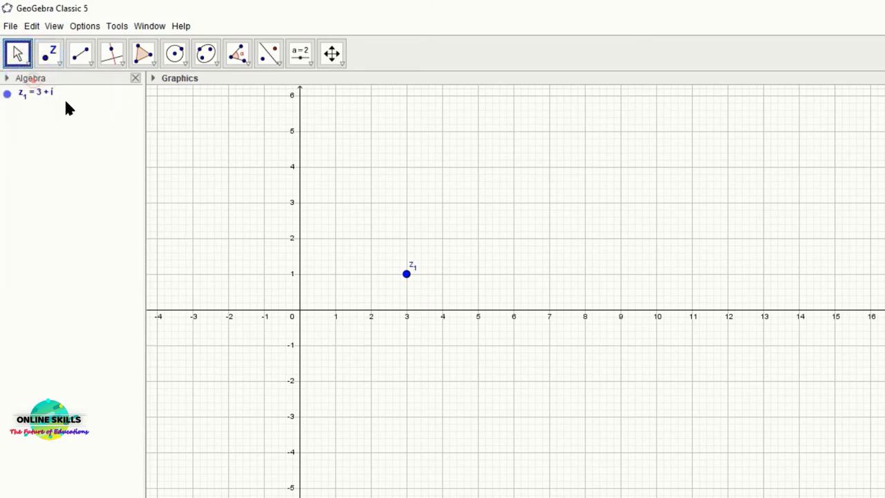
drag(407, 275, 406, 238)
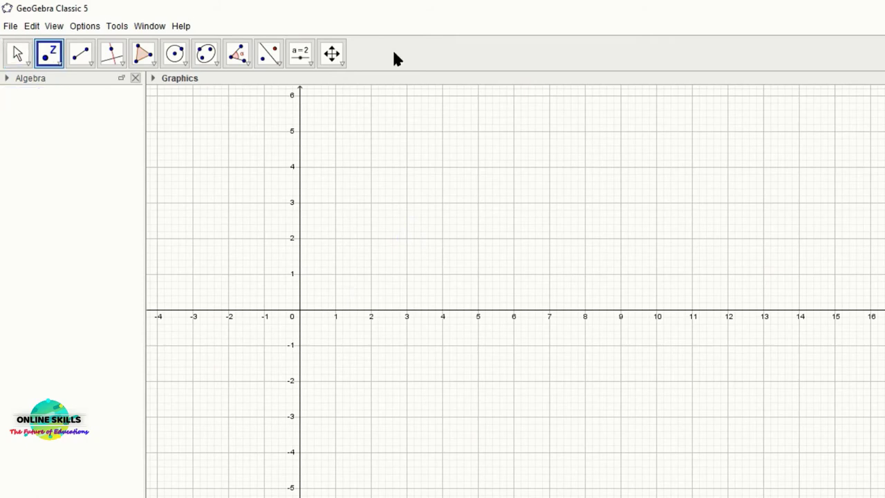
Activate the Extremum tool and graph the function x^3-3x-1 on the empty grid
click(59, 63)
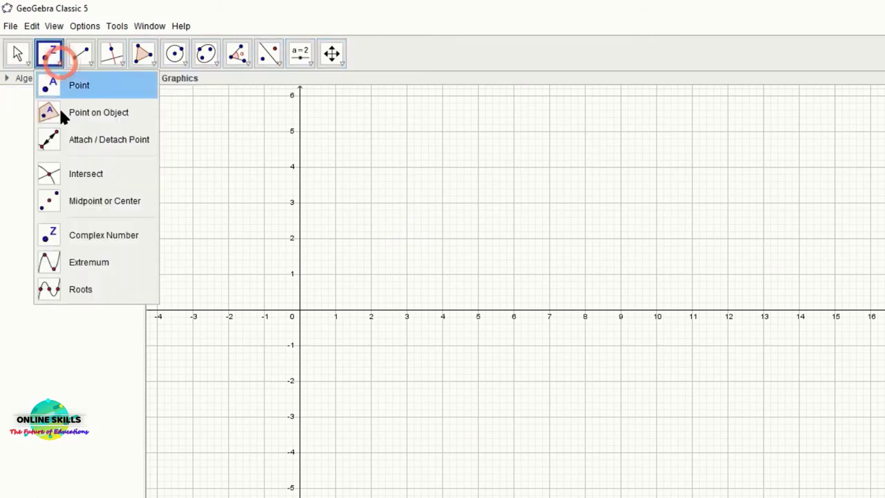
click(116, 263)
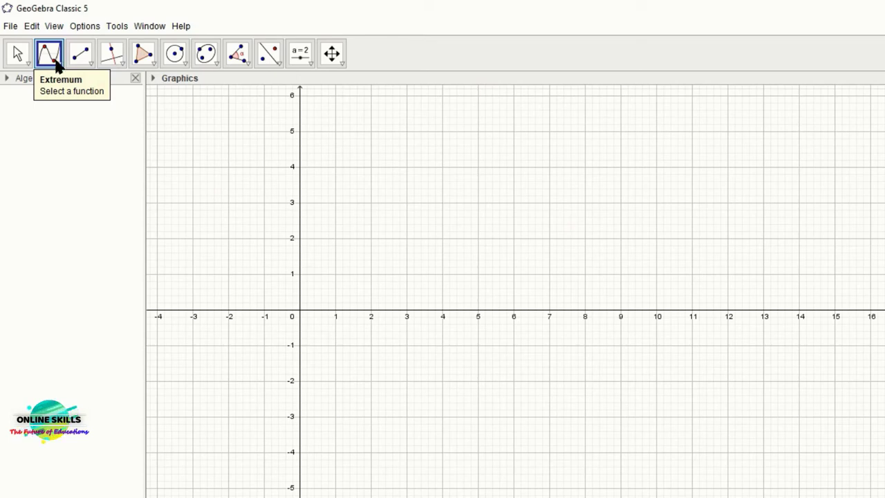
click(152, 431)
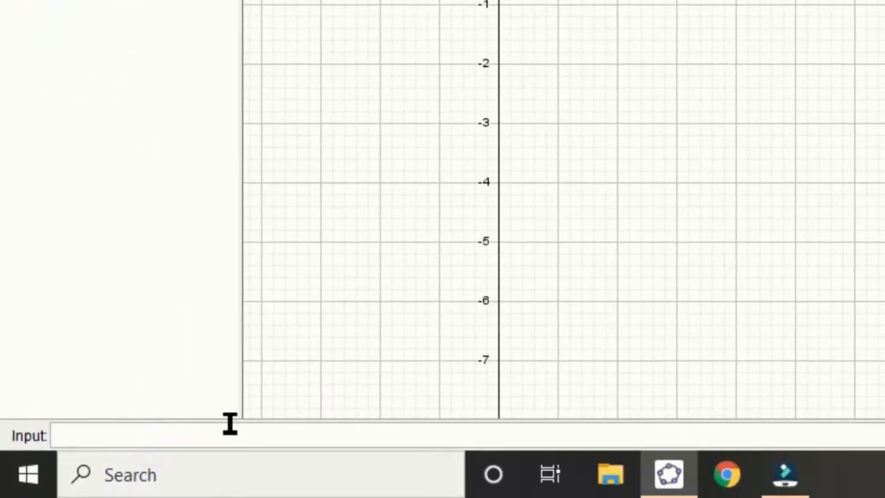
text(x)
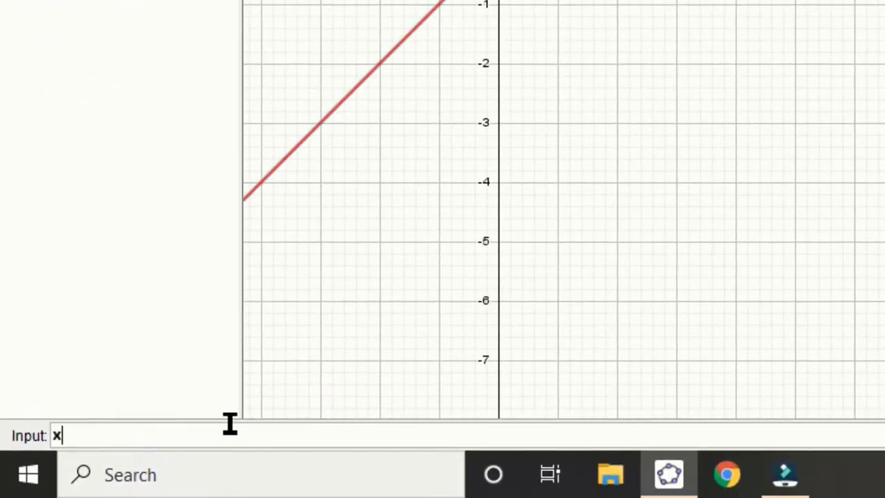
text(^3)
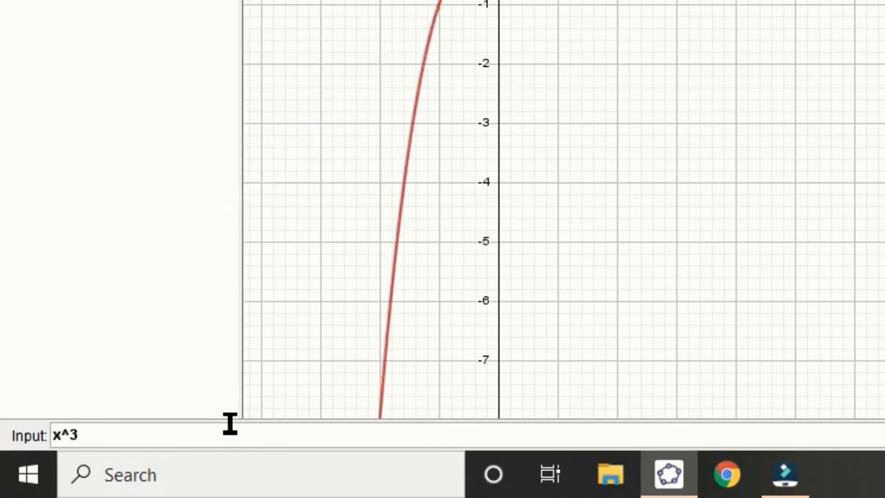
text(-3x-1)
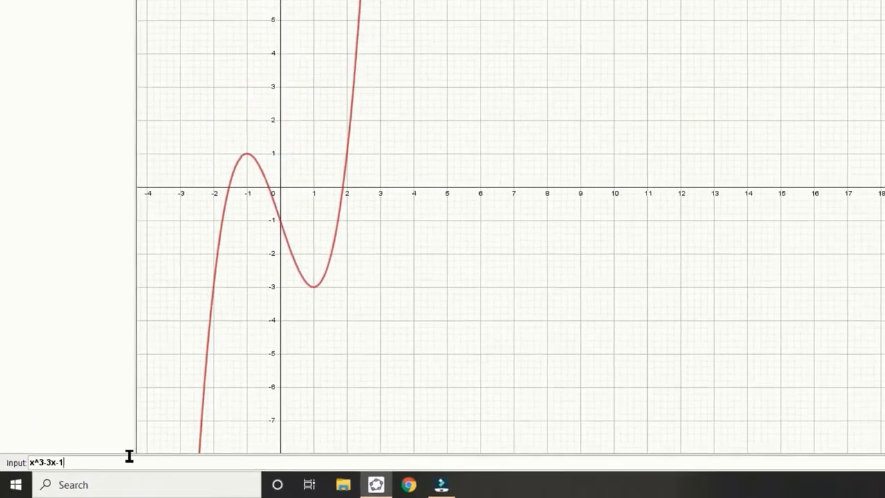
key(Return)
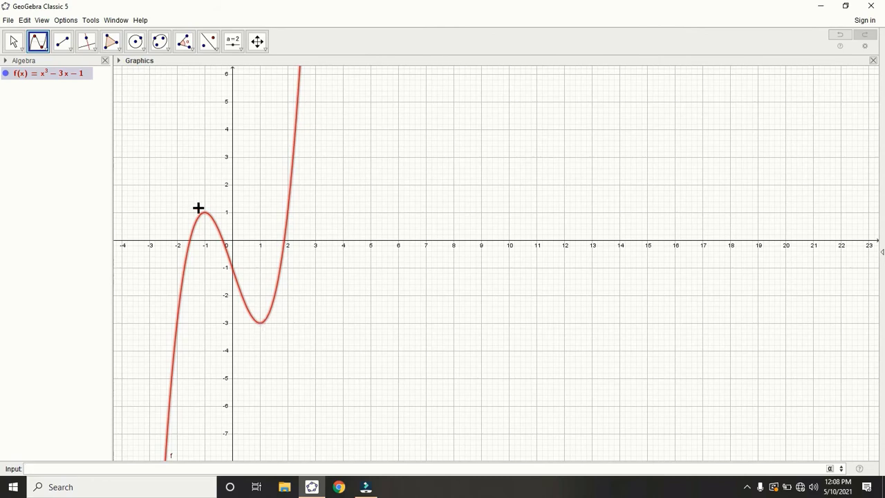
Mark the extrema of the cubic function f with the Extremum tool
click(44, 52)
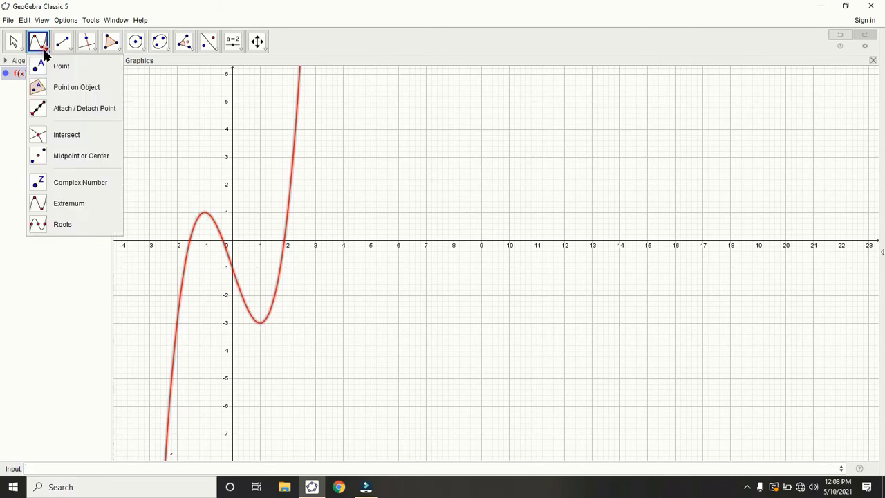
click(72, 199)
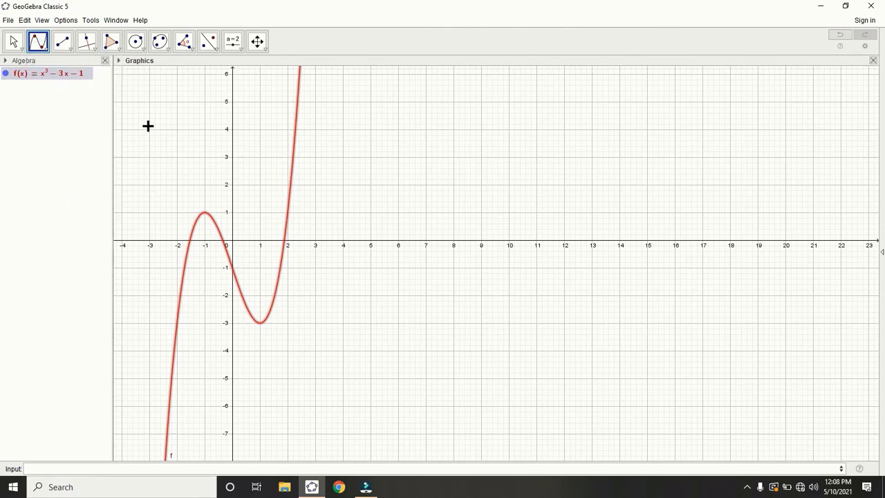
click(69, 76)
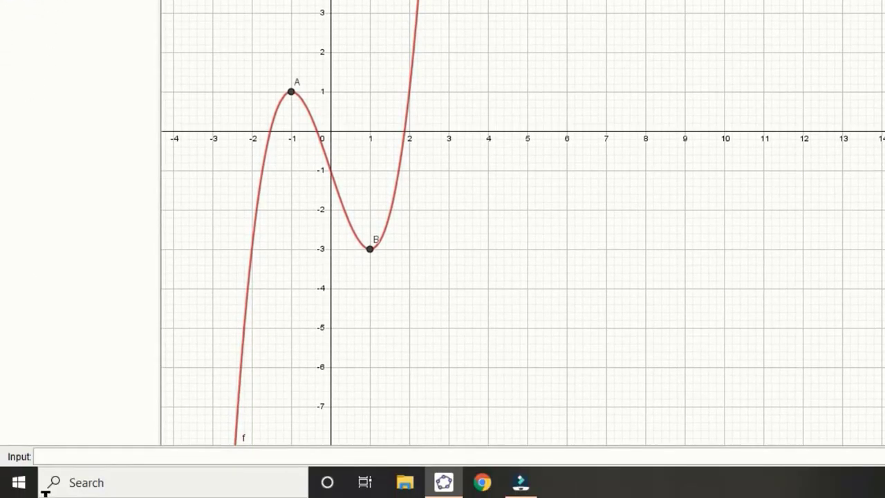
Graph the function sin(x) in the same view as the cubic
click(122, 452)
text(sin(x))
key(Return)
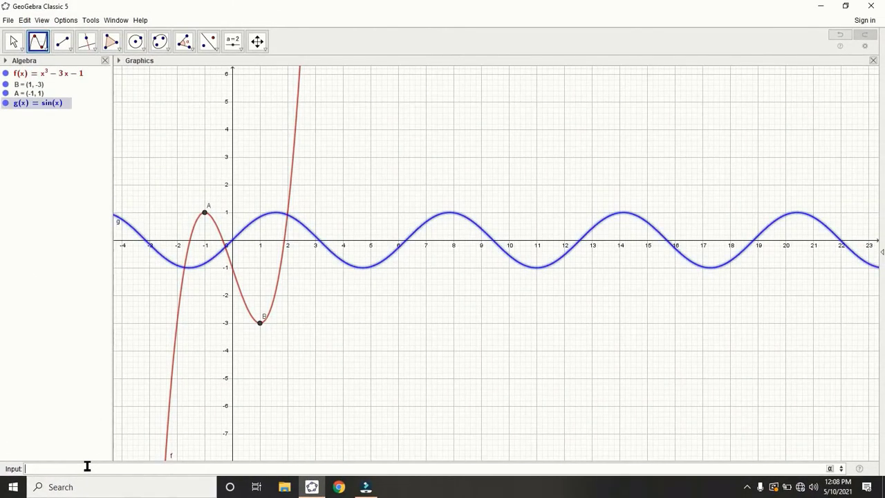
Mark the extrema of the sine curve across the visible range with the Extremum tool
click(46, 47)
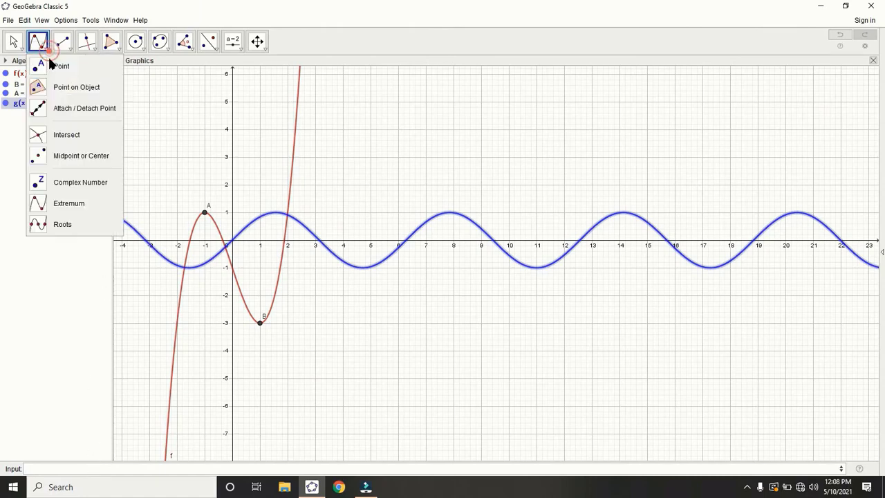
click(70, 199)
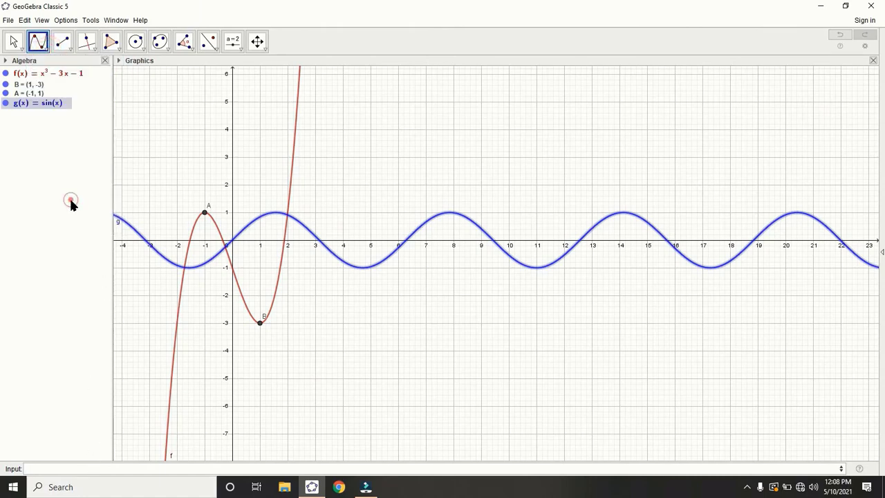
click(432, 223)
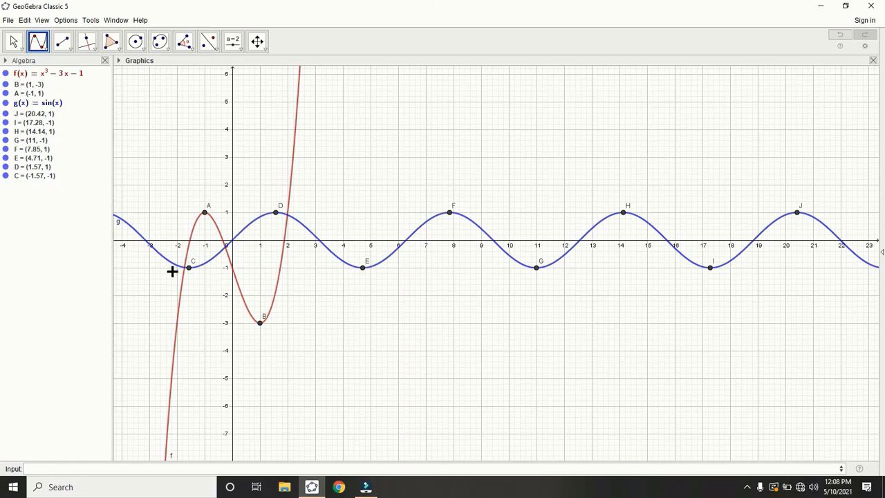
Delete the sine function g together with its extremum points
right_click(46, 107)
click(73, 182)
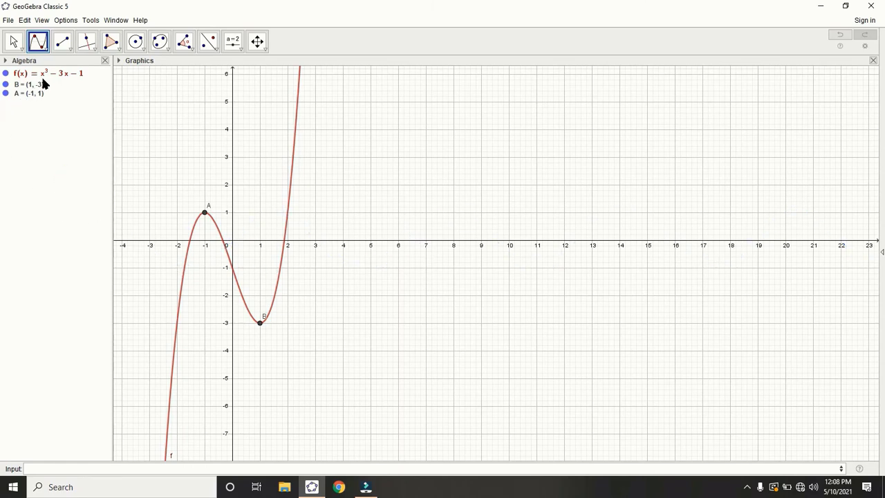
Mark the roots of the cubic function f with the Roots tool
click(38, 42)
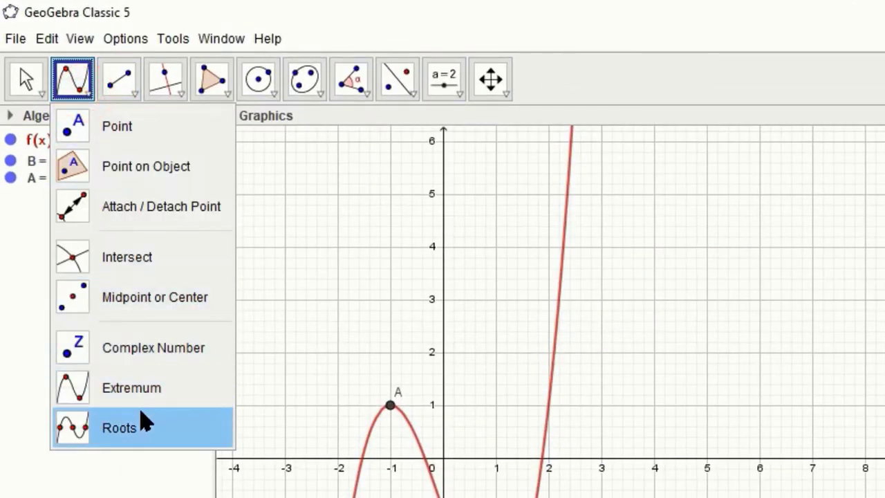
click(147, 425)
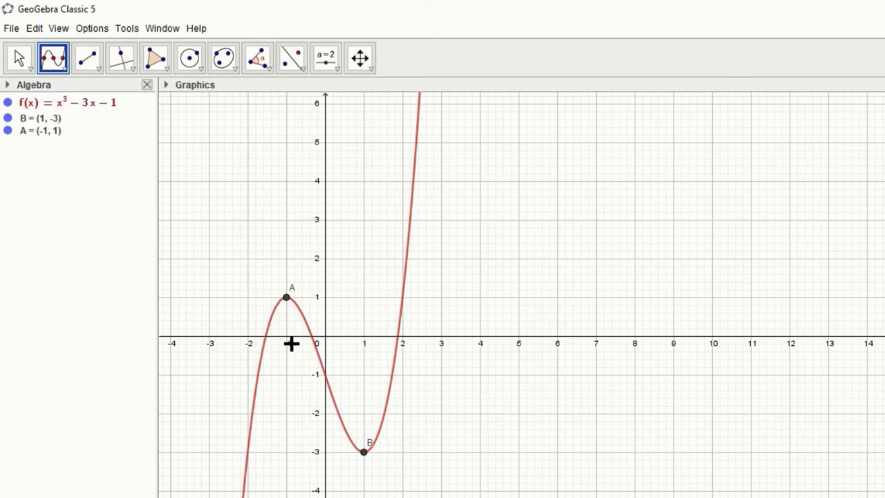
click(64, 72)
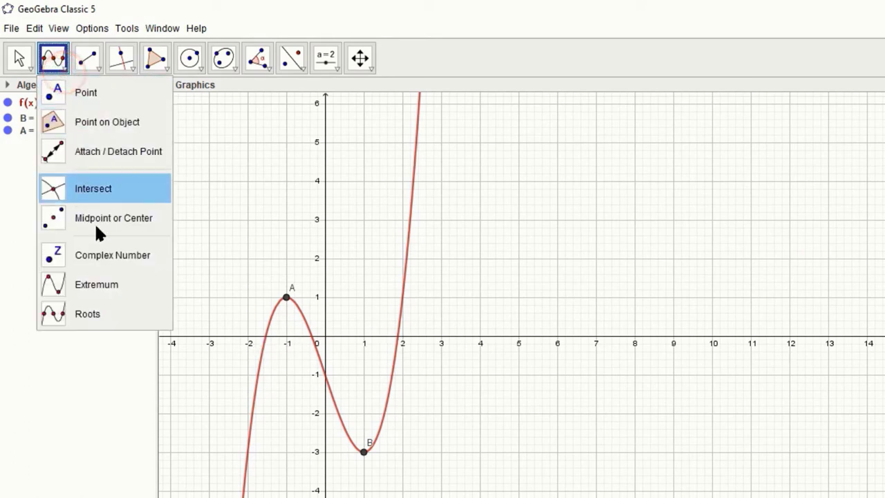
click(111, 311)
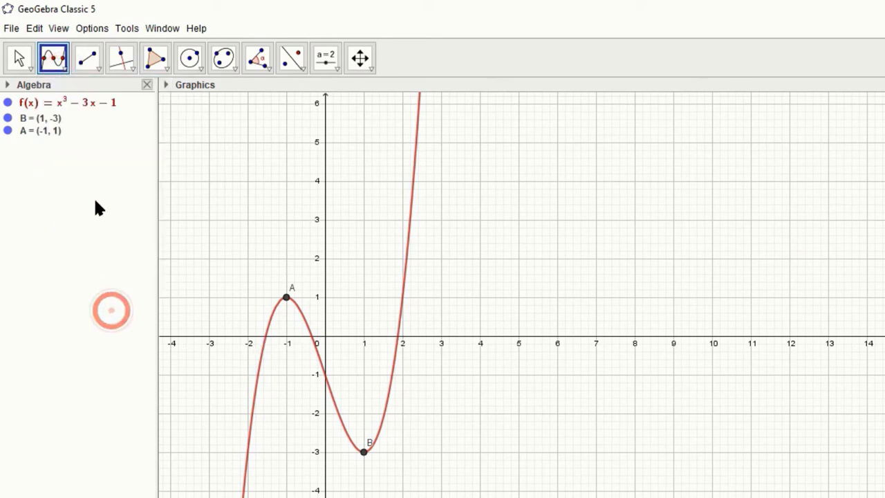
click(255, 410)
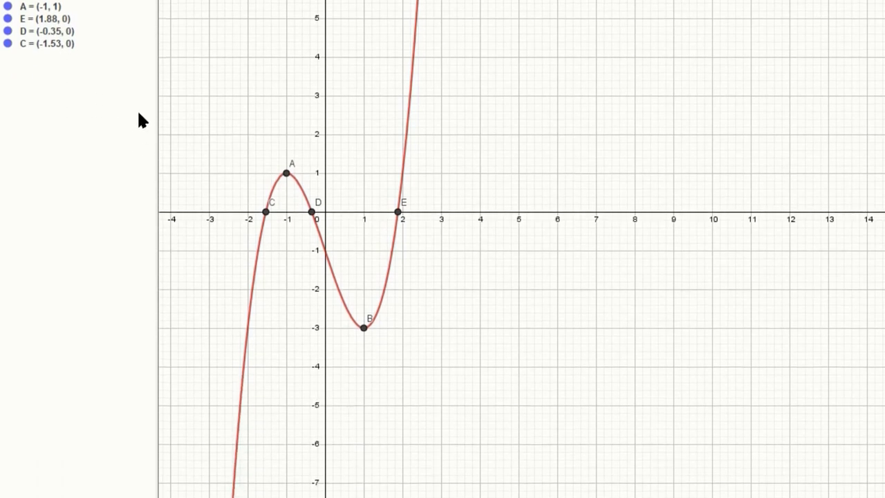
Graph the function x^2-1 alongside the cubic
click(143, 455)
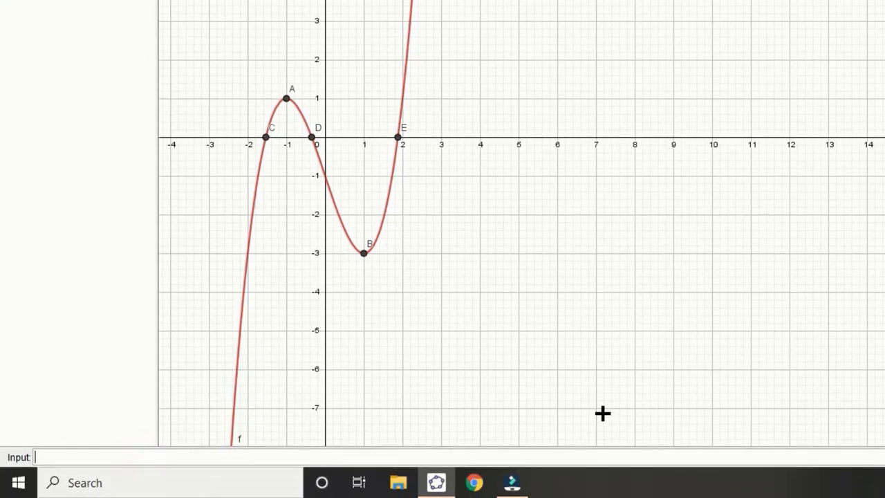
text(x^2-1)
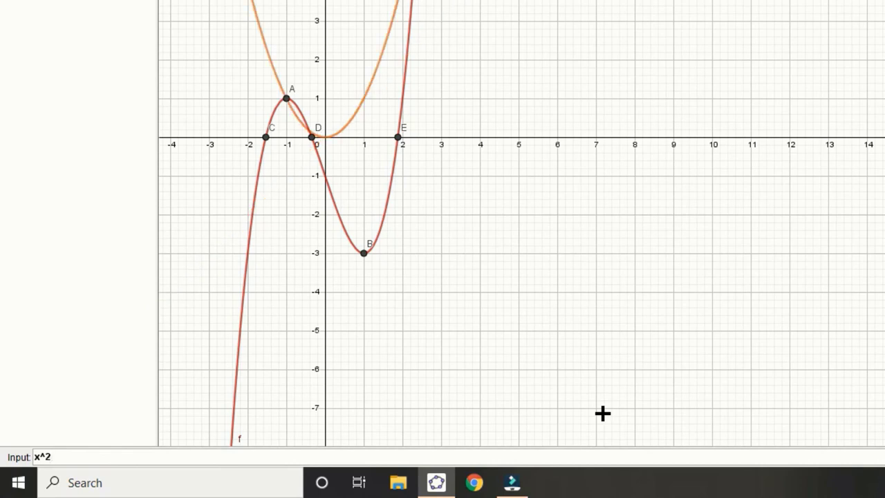
key(Return)
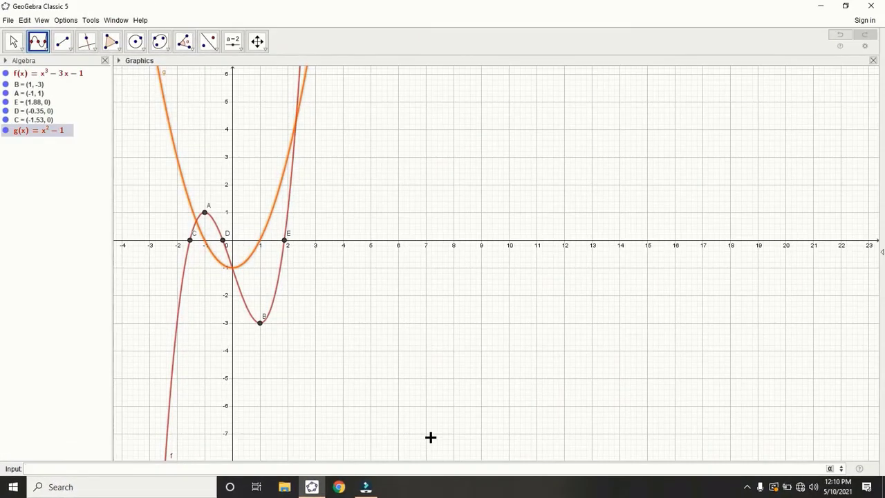
Mark the roots of the parabola x^2-1 with the Roots tool
click(38, 43)
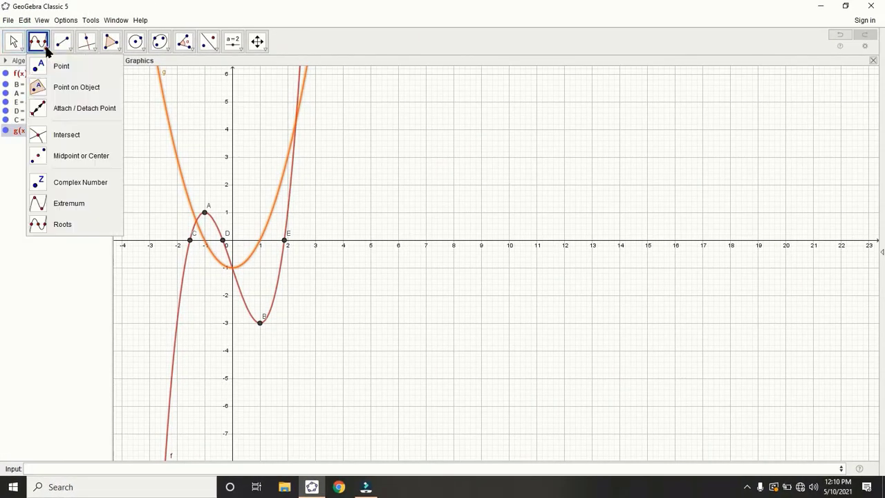
click(73, 220)
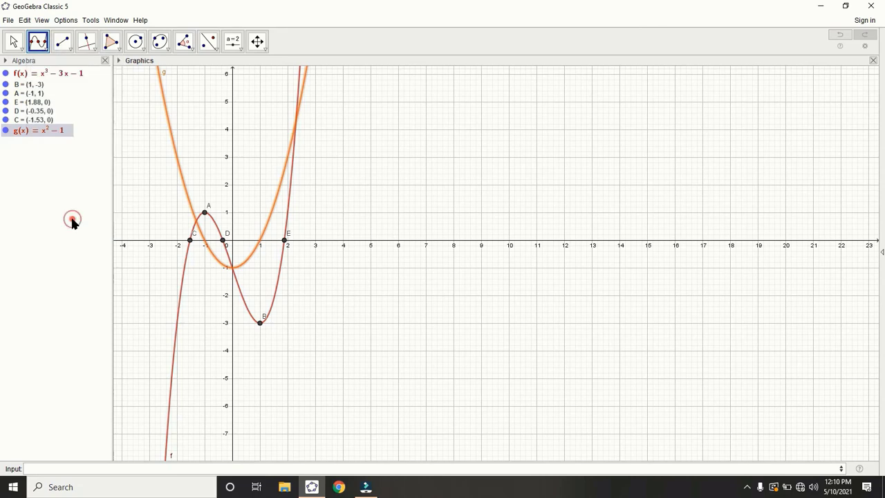
click(279, 194)
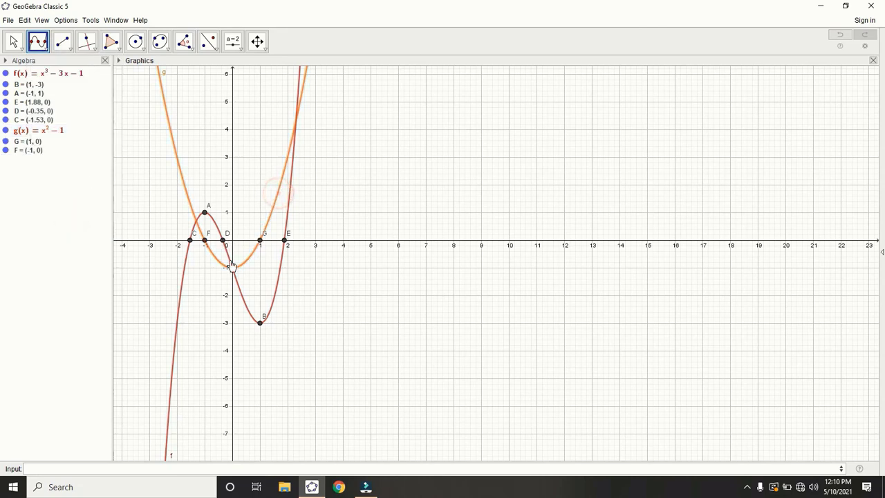
Hide the cubic function f and its points A, B, C, D and E
click(6, 74)
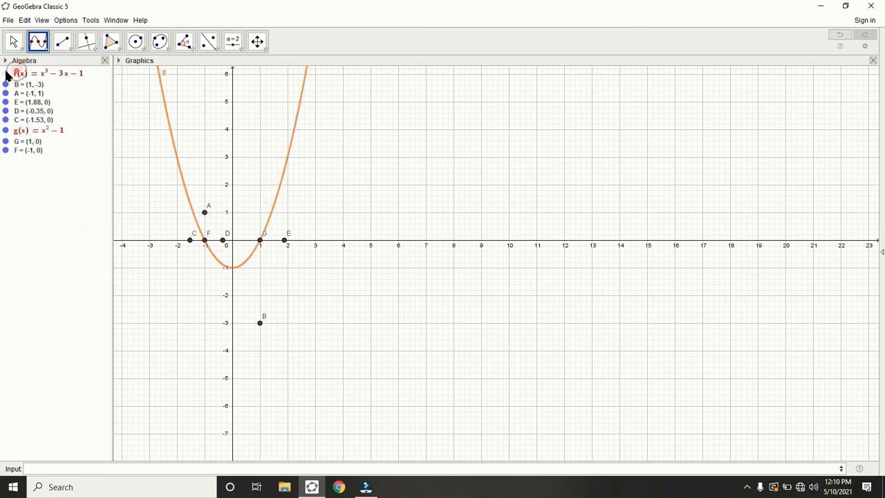
click(6, 84)
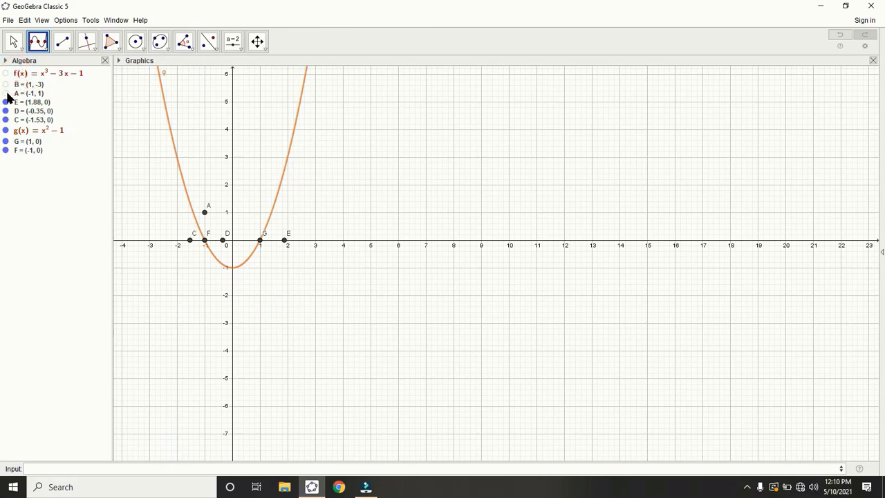
click(6, 93)
click(6, 102)
click(5, 111)
click(6, 120)
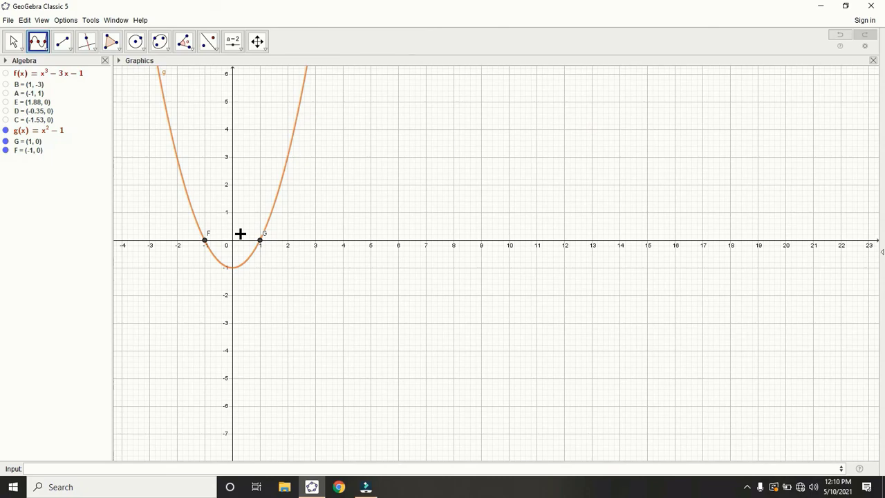
Graph the function x^2+3 and hide the parabola g
click(166, 469)
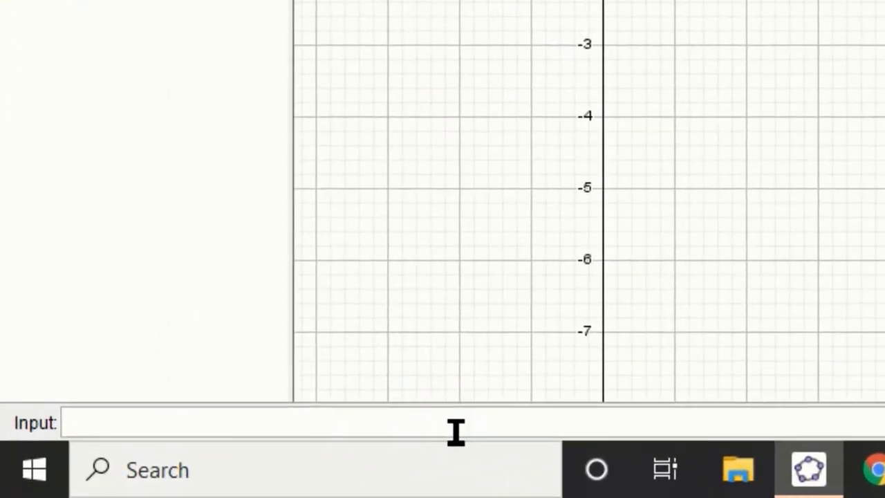
text(x)
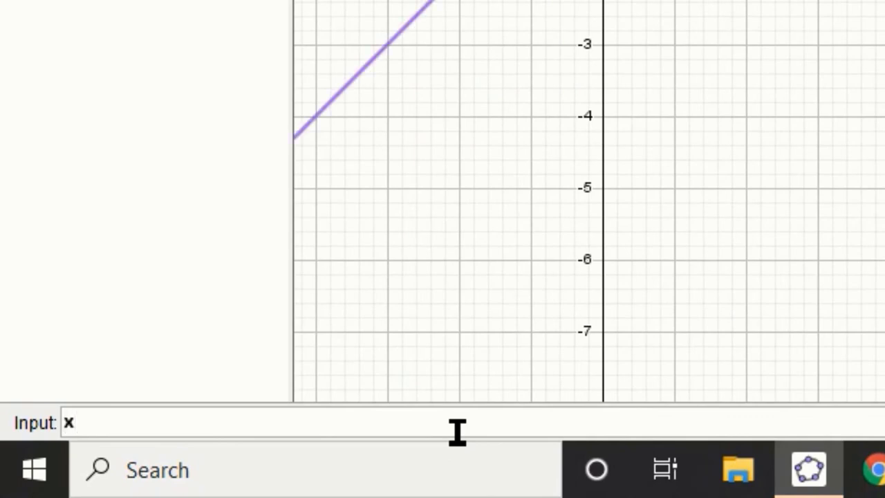
text(^2)
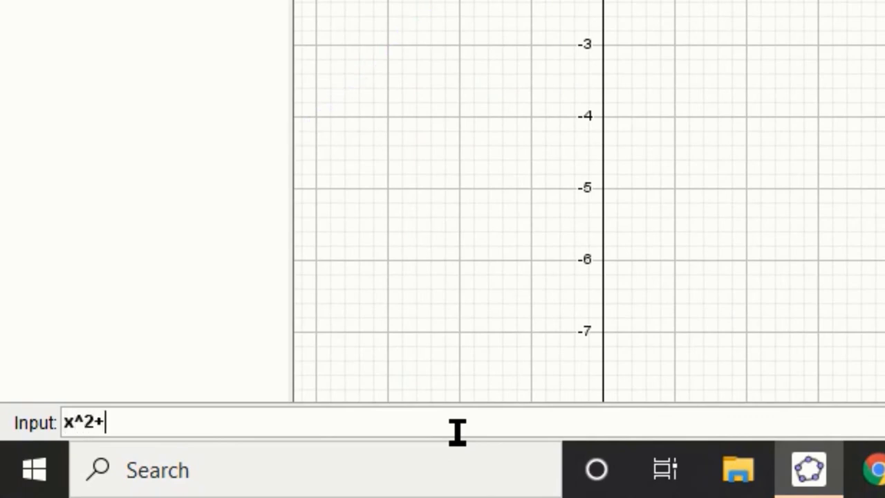
text(+3)
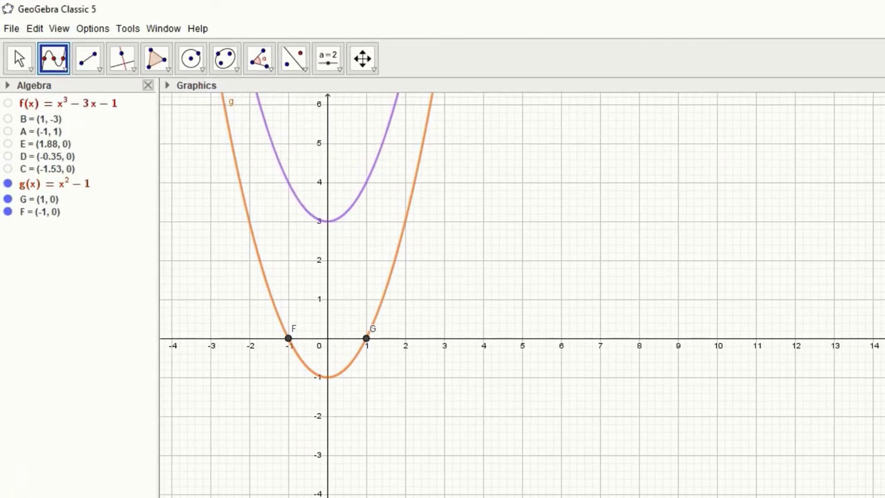
key(Return)
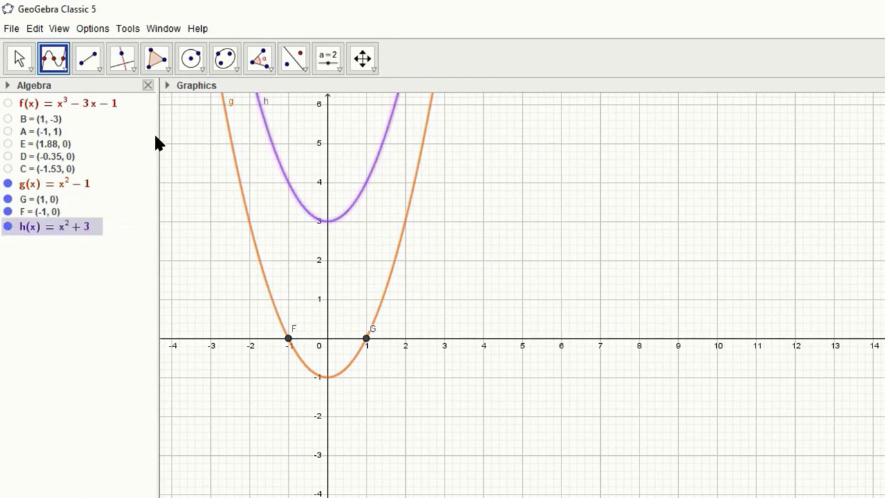
click(8, 184)
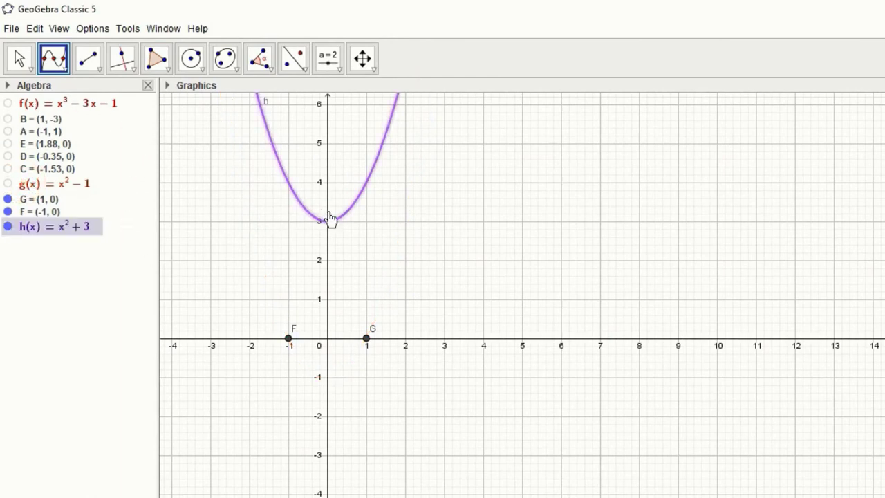
Apply the Roots tool to the parabola x^2+3
click(61, 72)
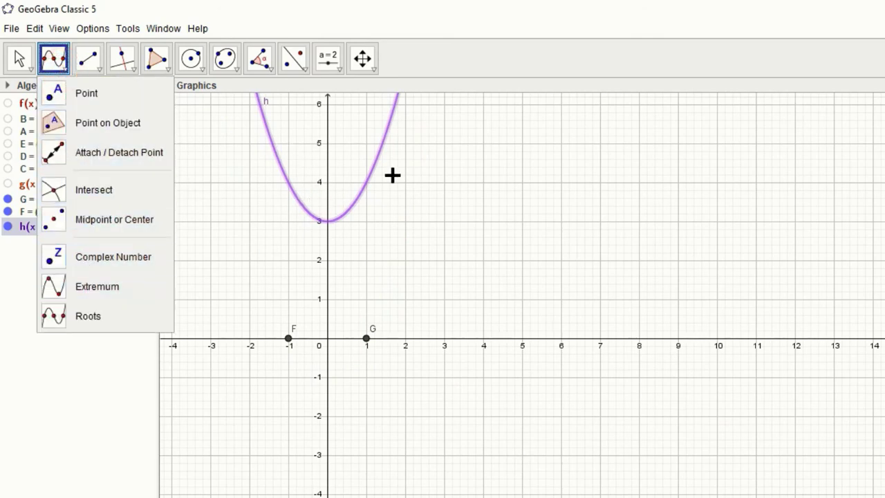
click(466, 81)
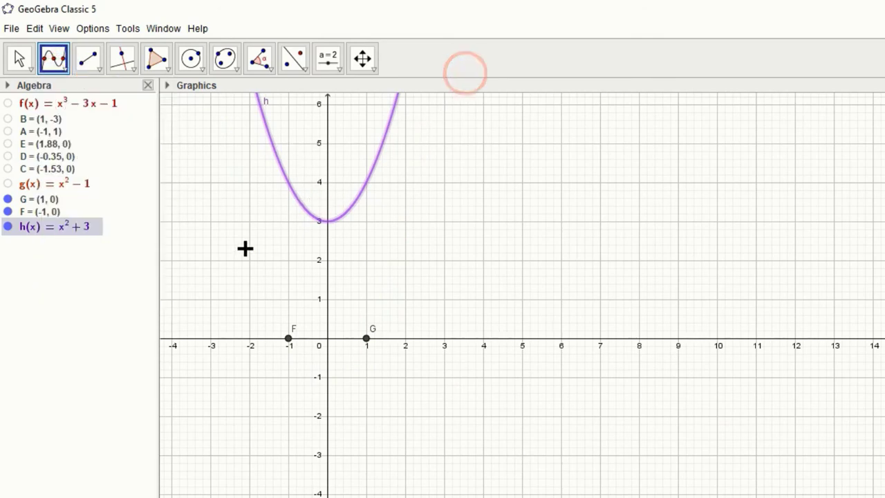
click(64, 72)
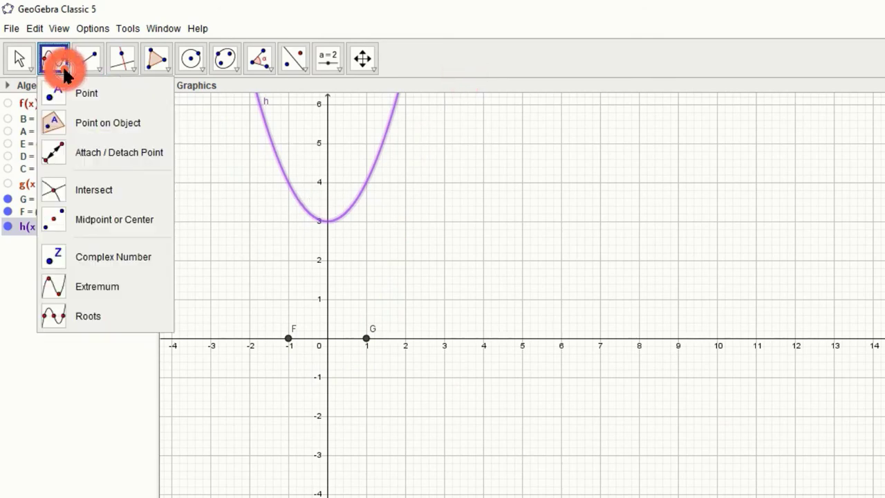
click(109, 315)
click(282, 171)
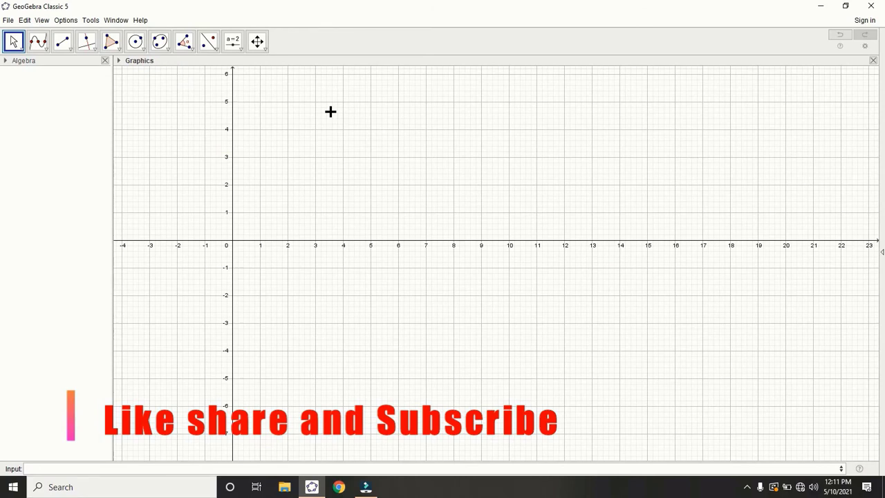
click(62, 42)
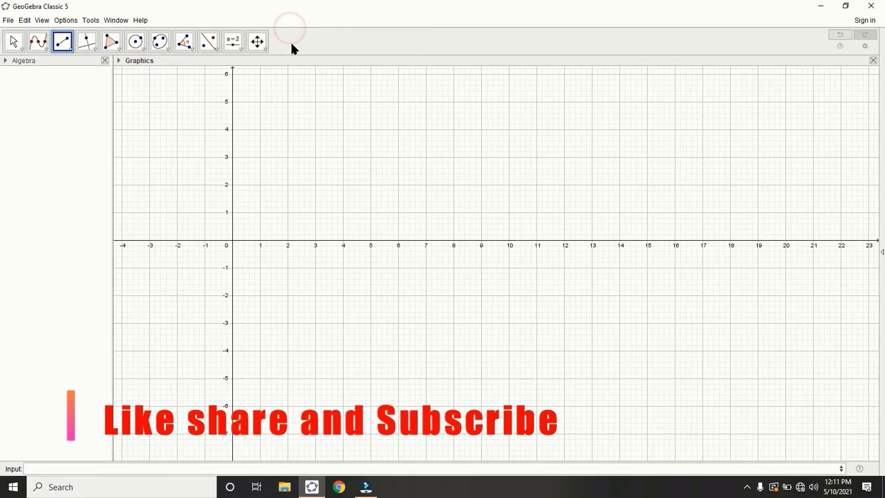
click(69, 44)
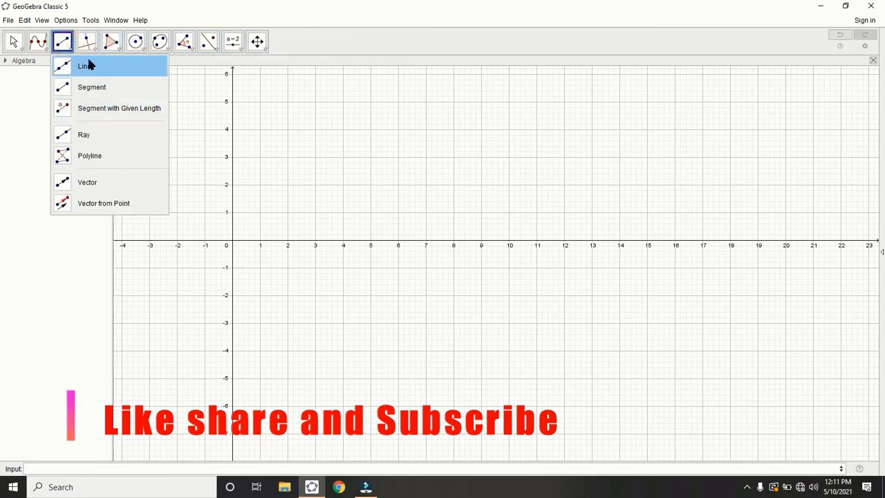
mouse_move(93, 51)
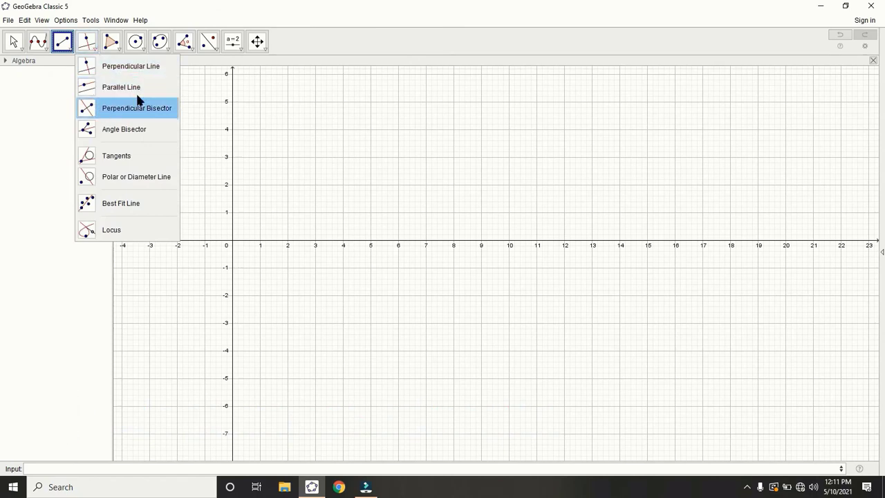
click(286, 44)
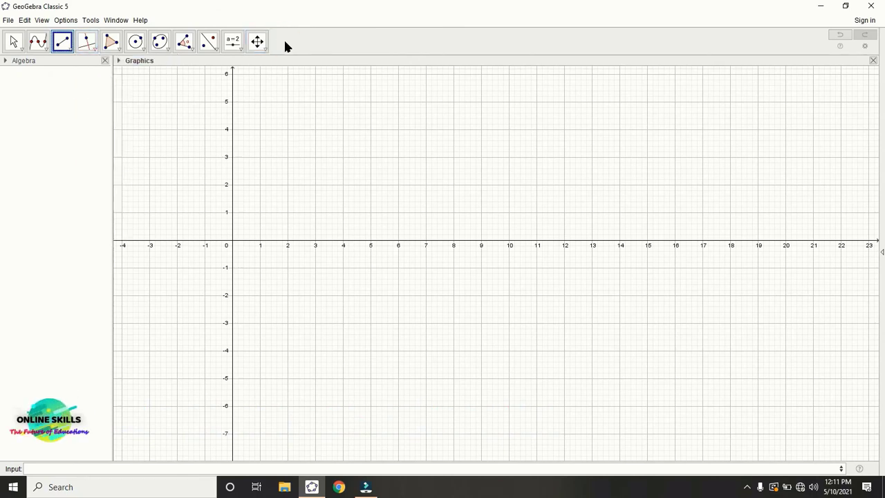